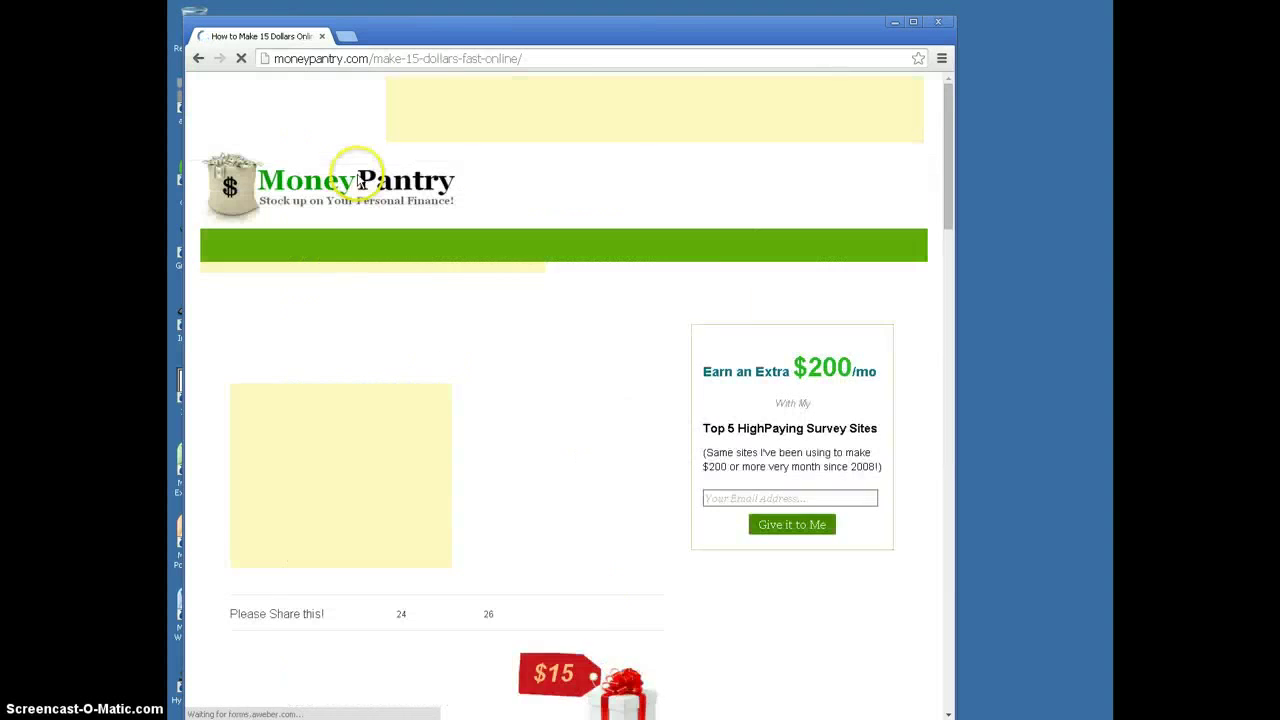
Scroll down the 15-dollar article until the top-5 free survey sites newsletter popup appears
{"action": "scroll", "coordinate": [400, 388], "scroll_direction": "down", "scroll_amount": 3}
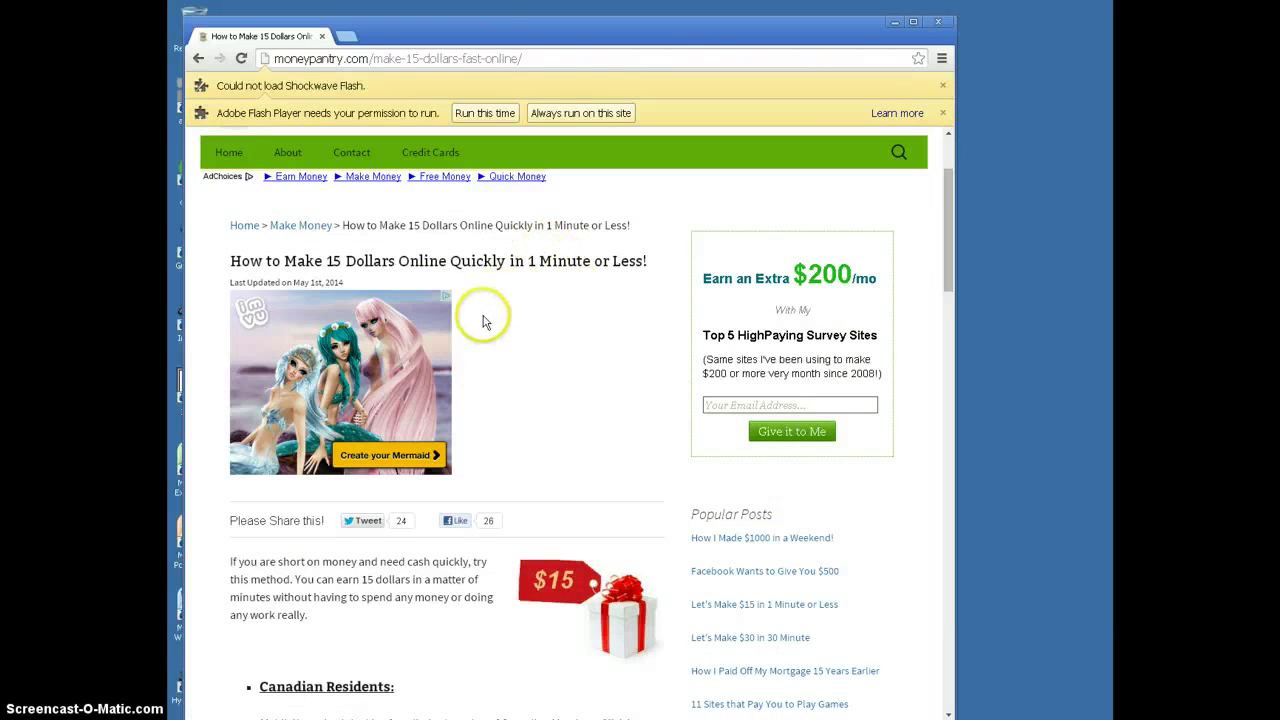
{"action": "scroll", "coordinate": [477, 410], "scroll_direction": "down", "scroll_amount": 3}
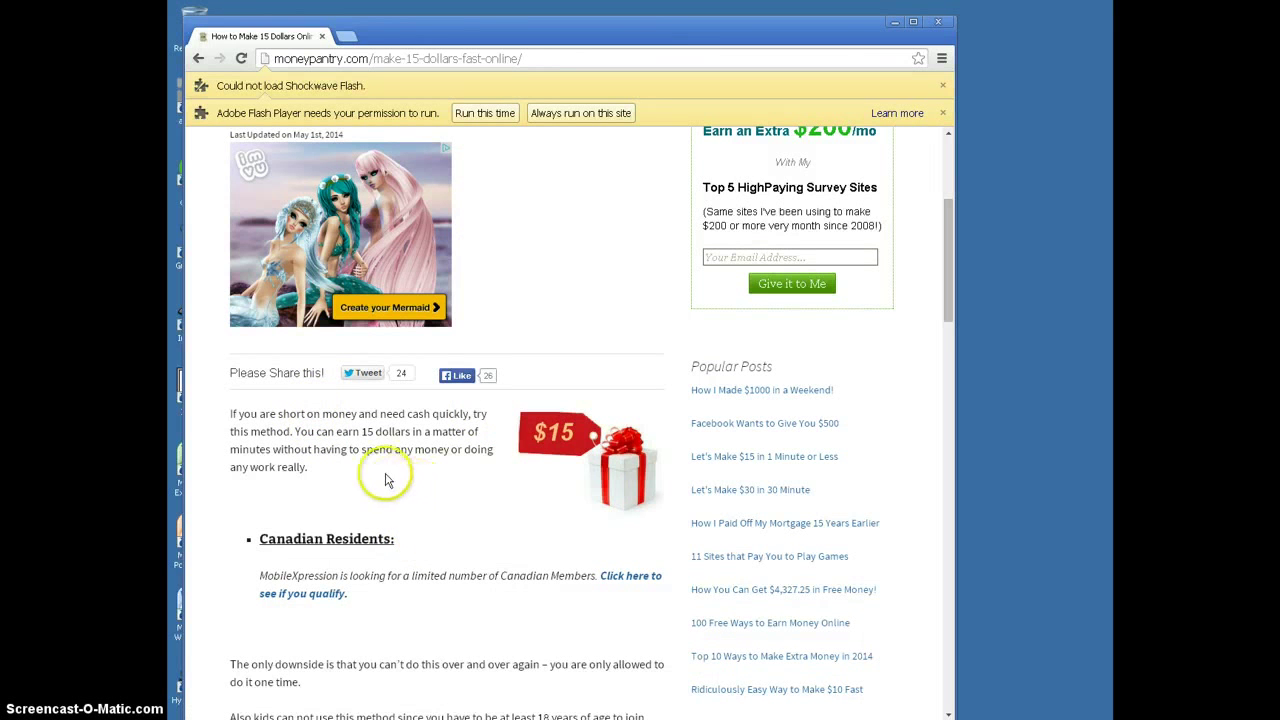
{"action": "scroll", "coordinate": [307, 461], "scroll_direction": "down", "scroll_amount": 3}
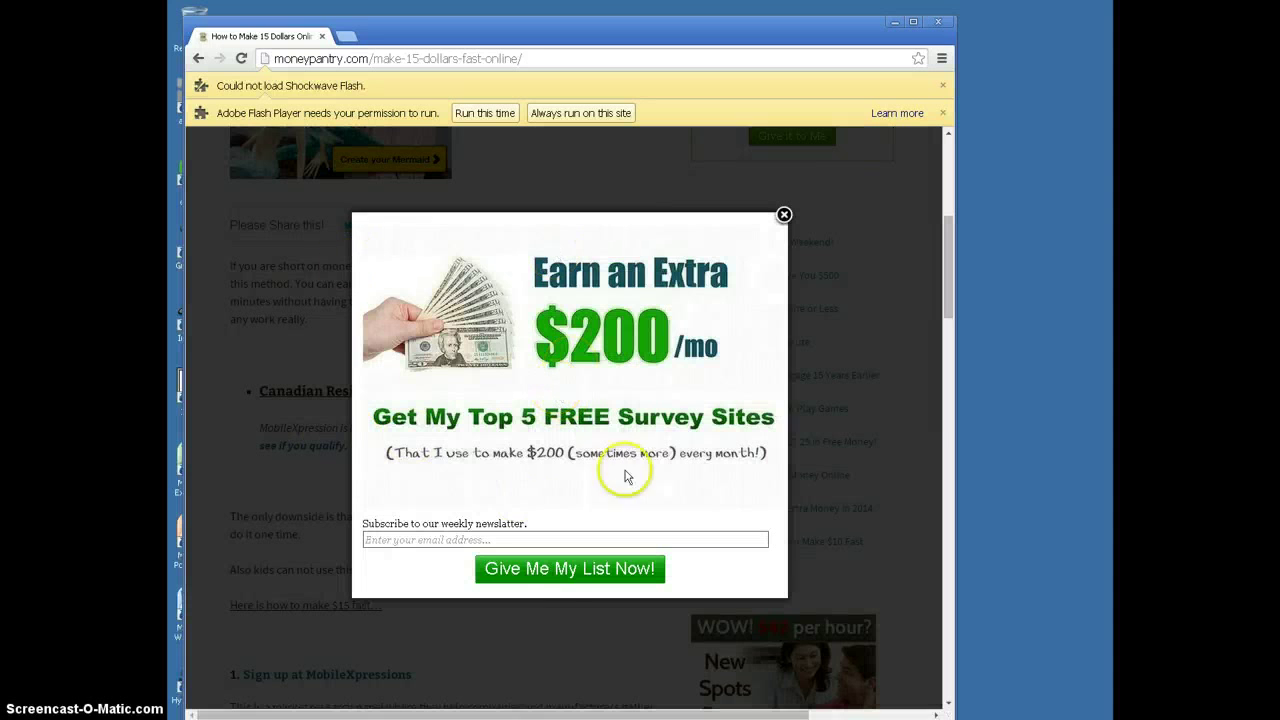
Enter a Gmail address in the newsletter popup, fix a typo, and submit with Give Me My List Now!
{"action": "left_click", "coordinate": [515, 538]}
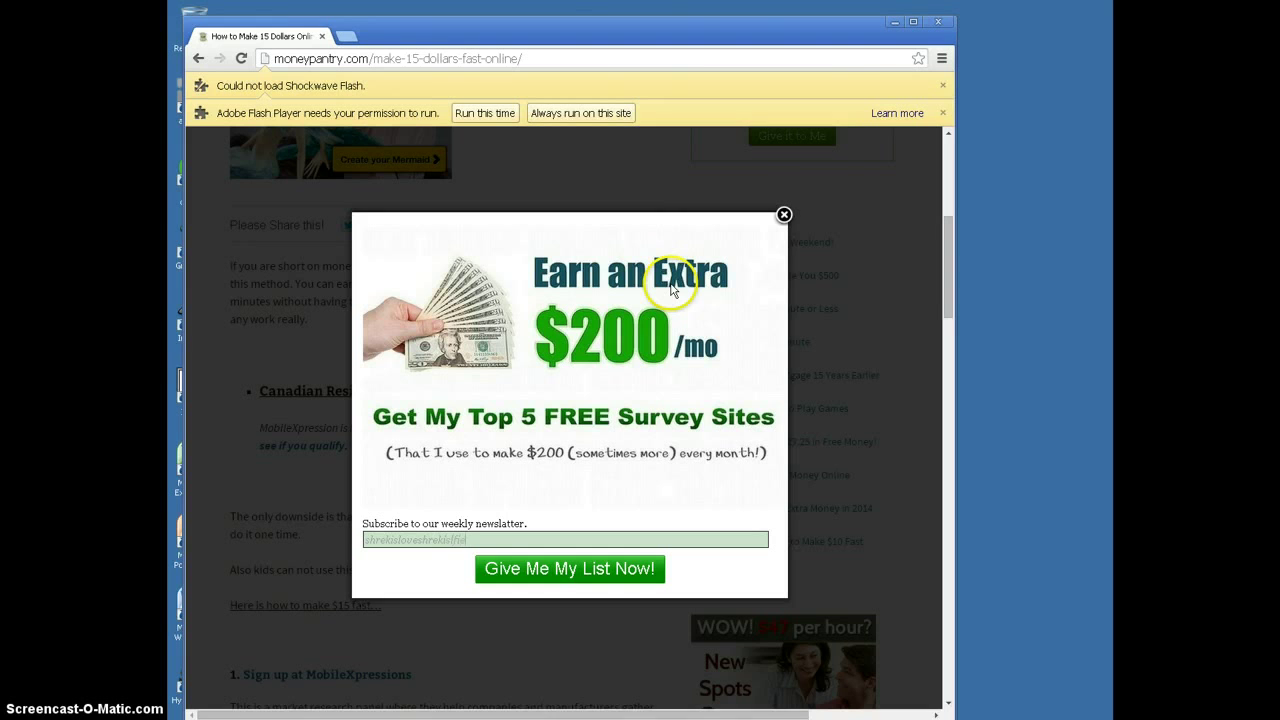
{"action": "type", "text": "e"}
{"action": "key", "text": "BackSpace"}
{"action": "type", "text": "@gmail.com"}
{"action": "left_click", "coordinate": [565, 568]}
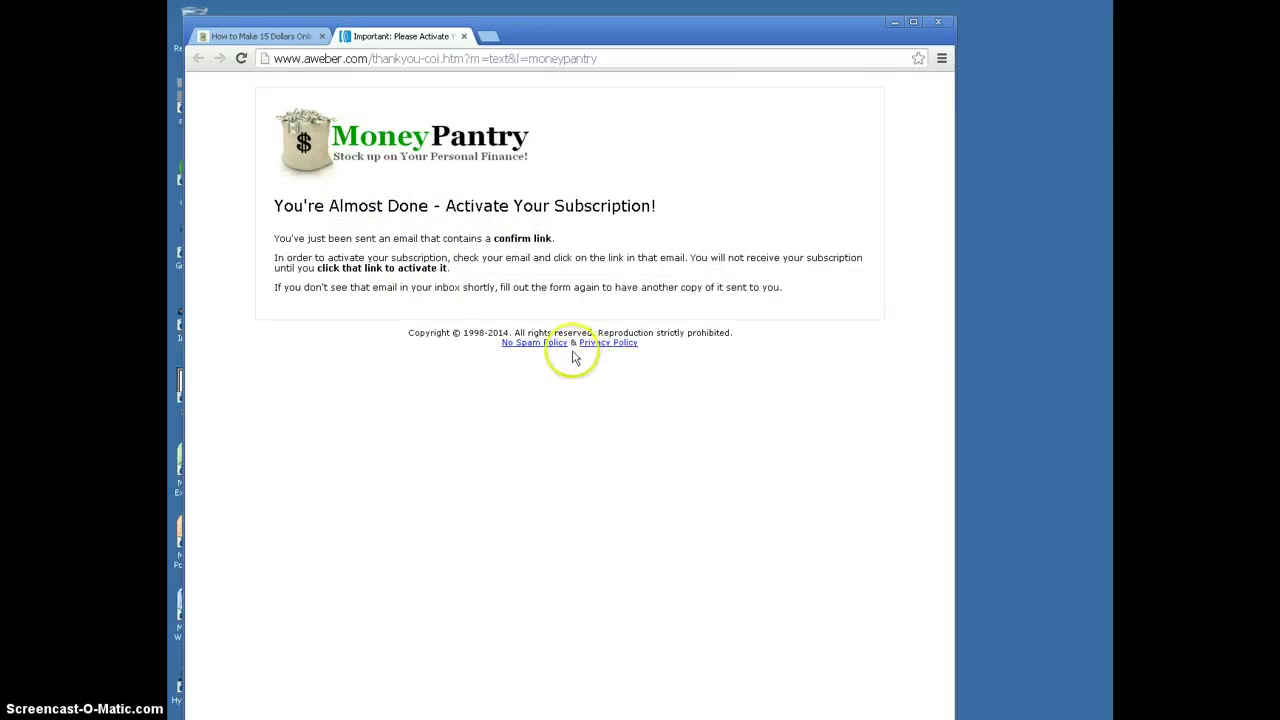
Go to Gmail in a new tab and start creating a new account
{"action": "left_click", "coordinate": [487, 38]}
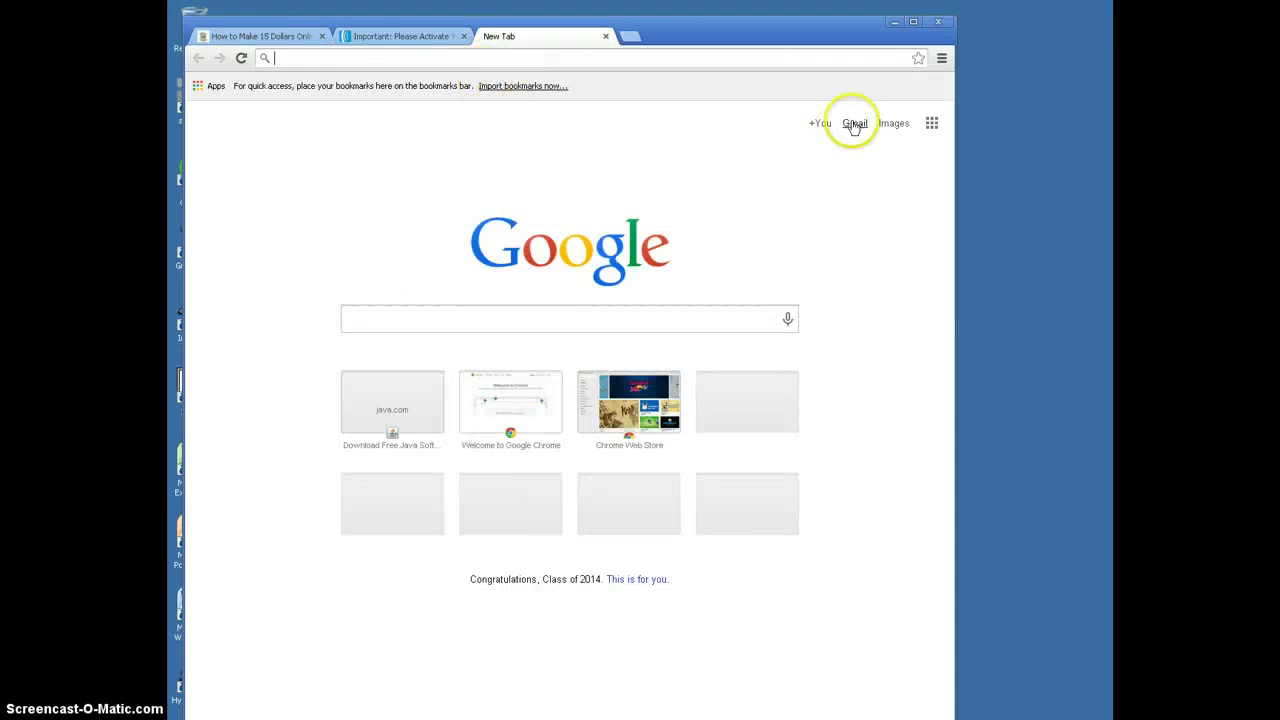
{"action": "left_click", "coordinate": [854, 124]}
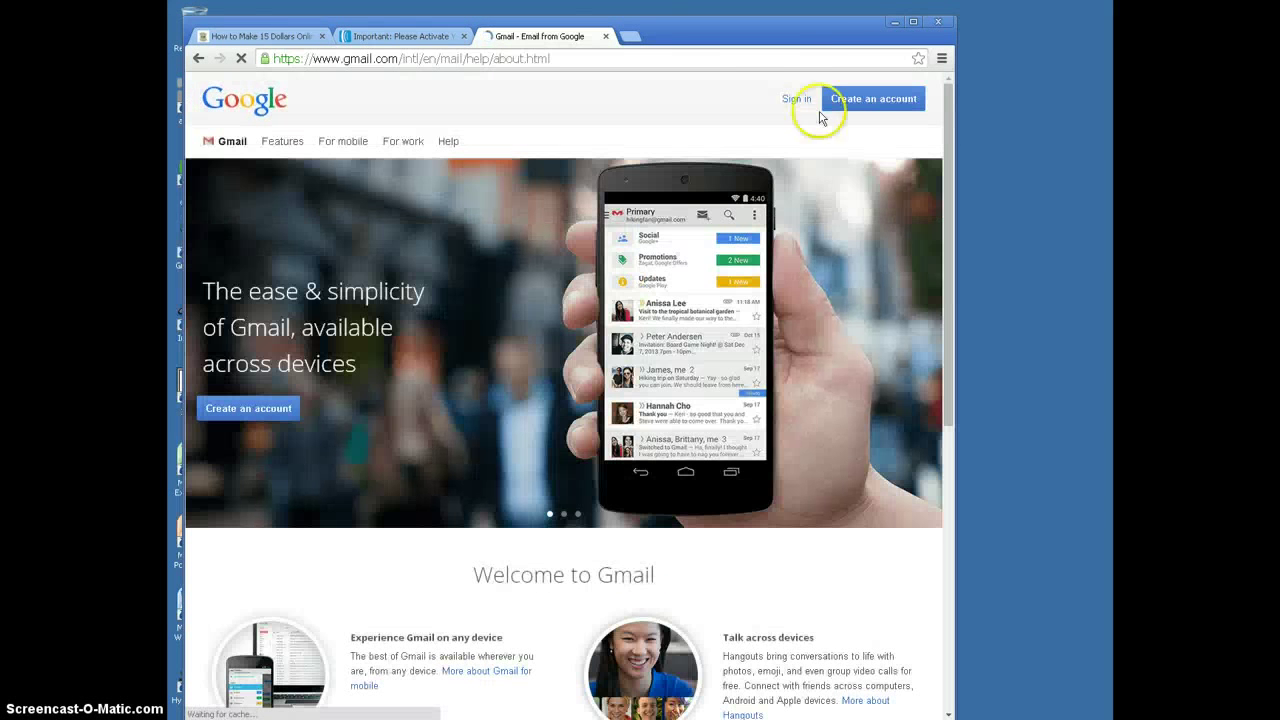
{"action": "left_click", "coordinate": [848, 97]}
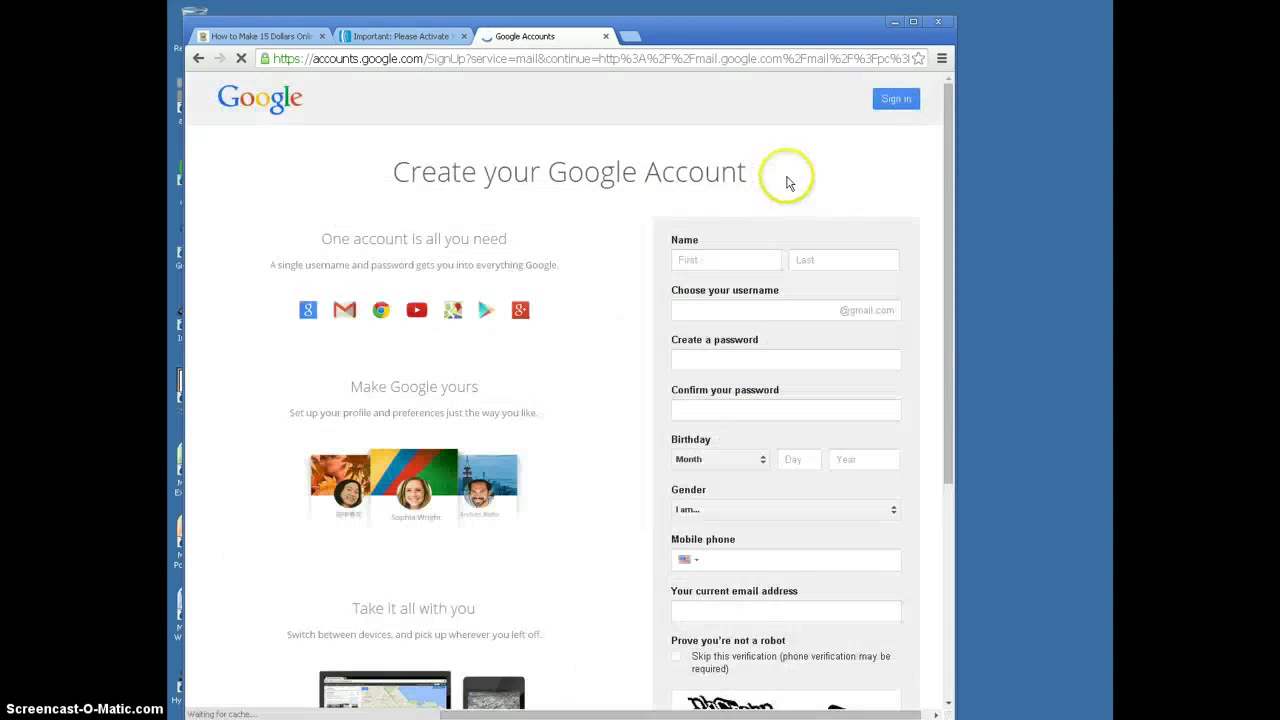
Fill in the first name, last name, username and account password
{"action": "left_click", "coordinate": [737, 259]}
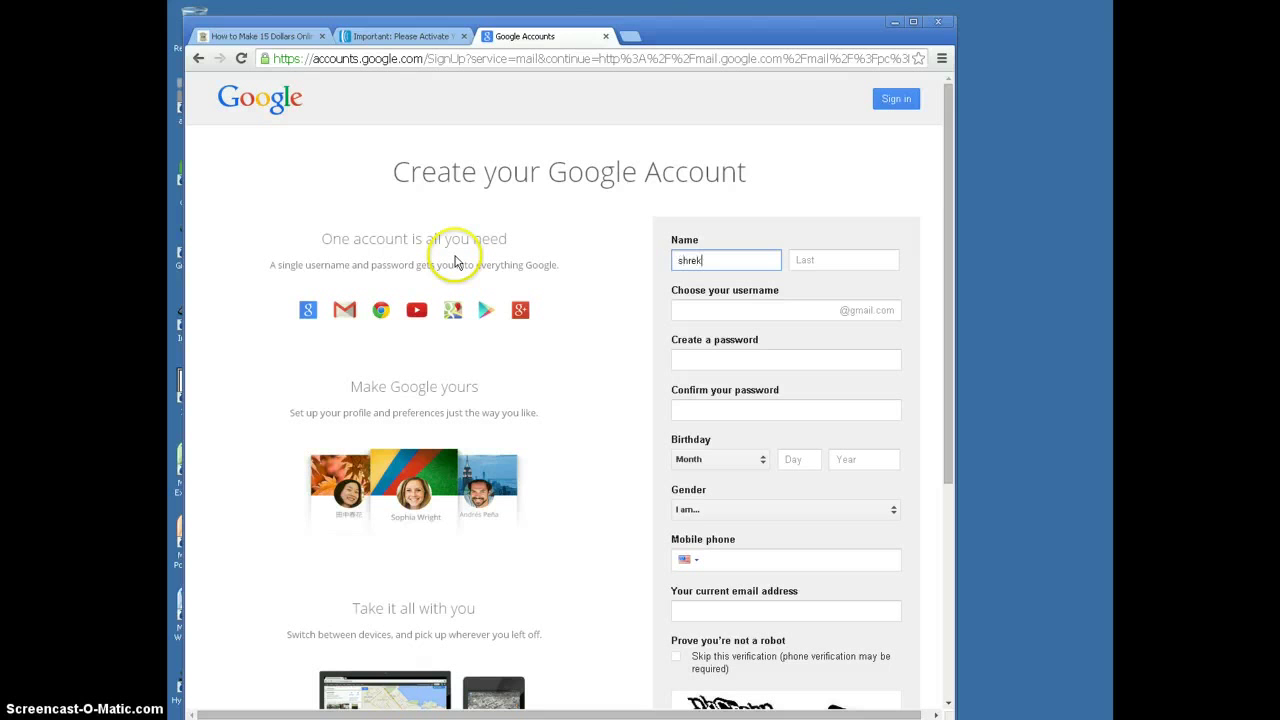
{"action": "key", "text": "Tab"}
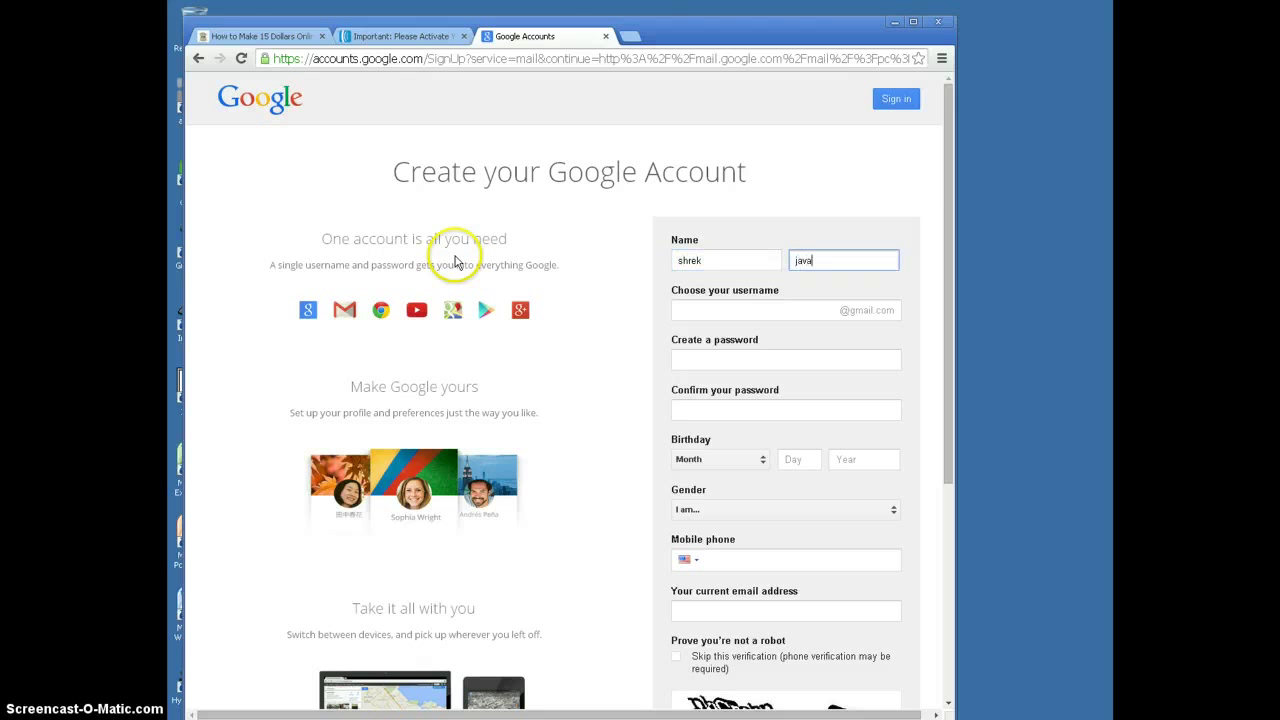
{"action": "key", "text": "Tab"}
{"action": "type", "text": "s"}
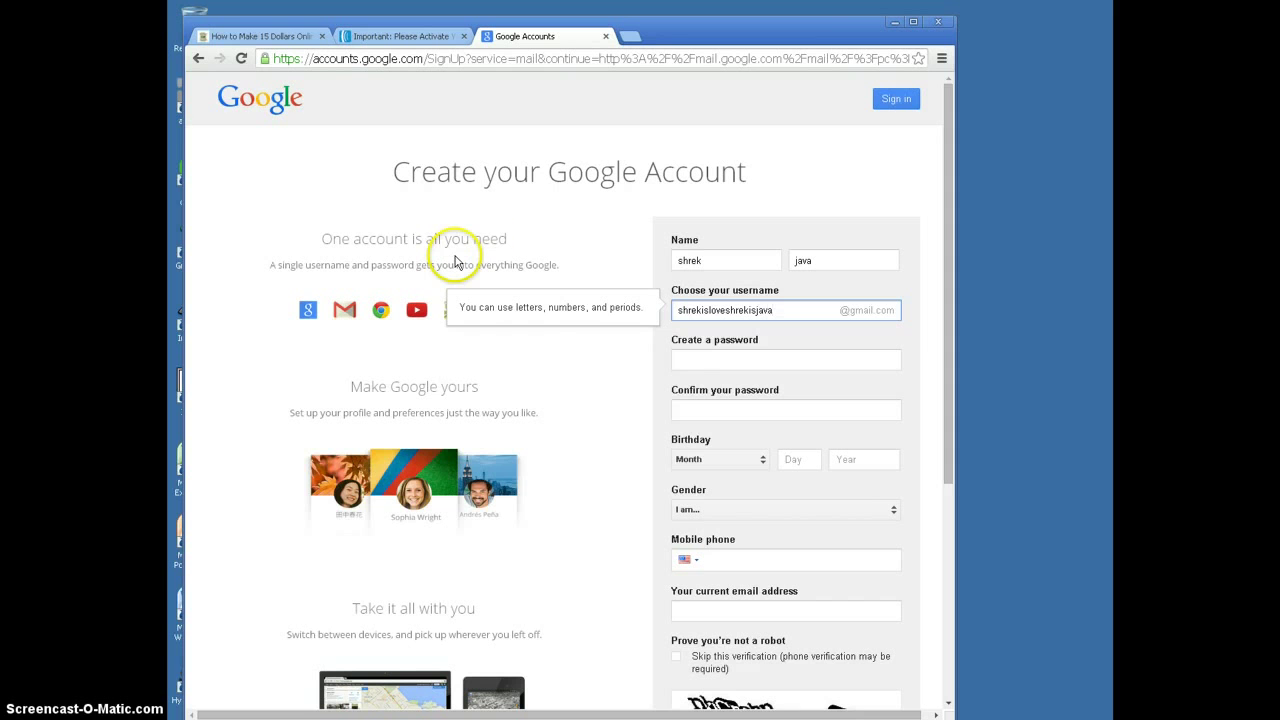
{"action": "left_click", "coordinate": [682, 360]}
{"action": "type", "text": "s"}
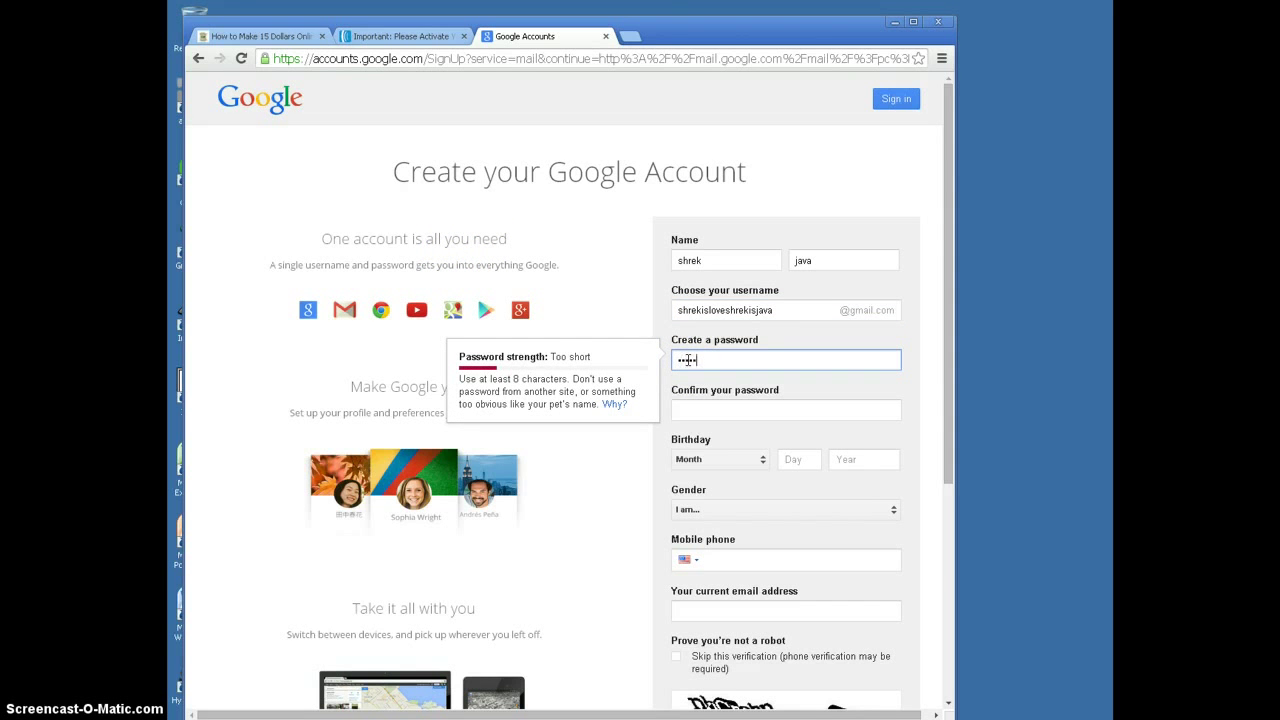
{"action": "key", "text": "Tab"}
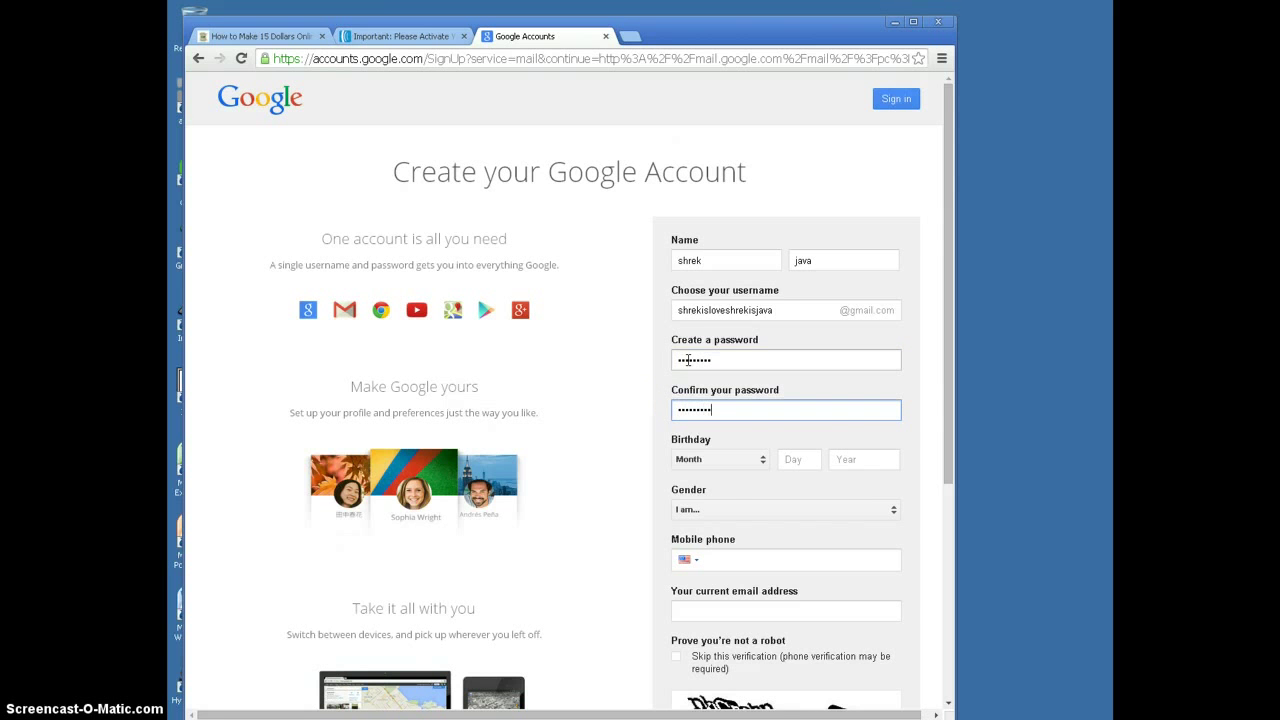
Retype the confirm password and set the birthday to January 14 1946
{"action": "left_click", "coordinate": [712, 459]}
{"action": "left_click", "coordinate": [715, 474]}
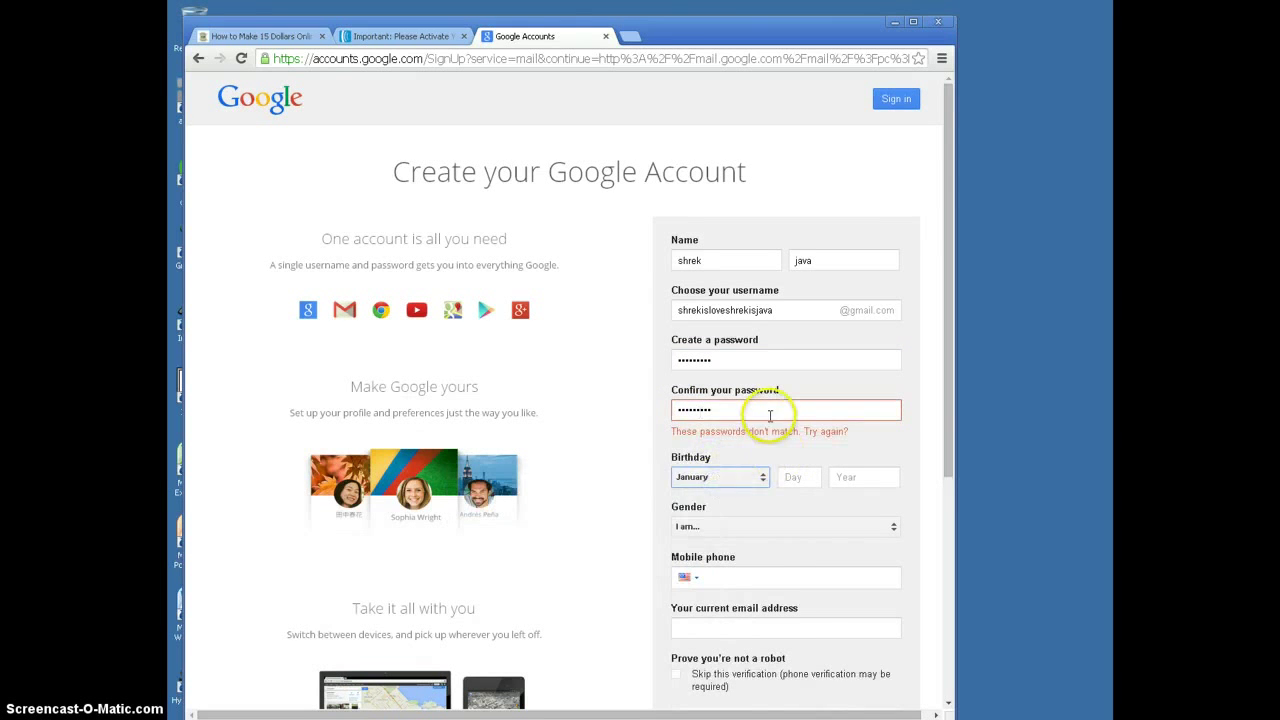
{"action": "double_click", "coordinate": [770, 415]}
{"action": "type", "text": "••"}
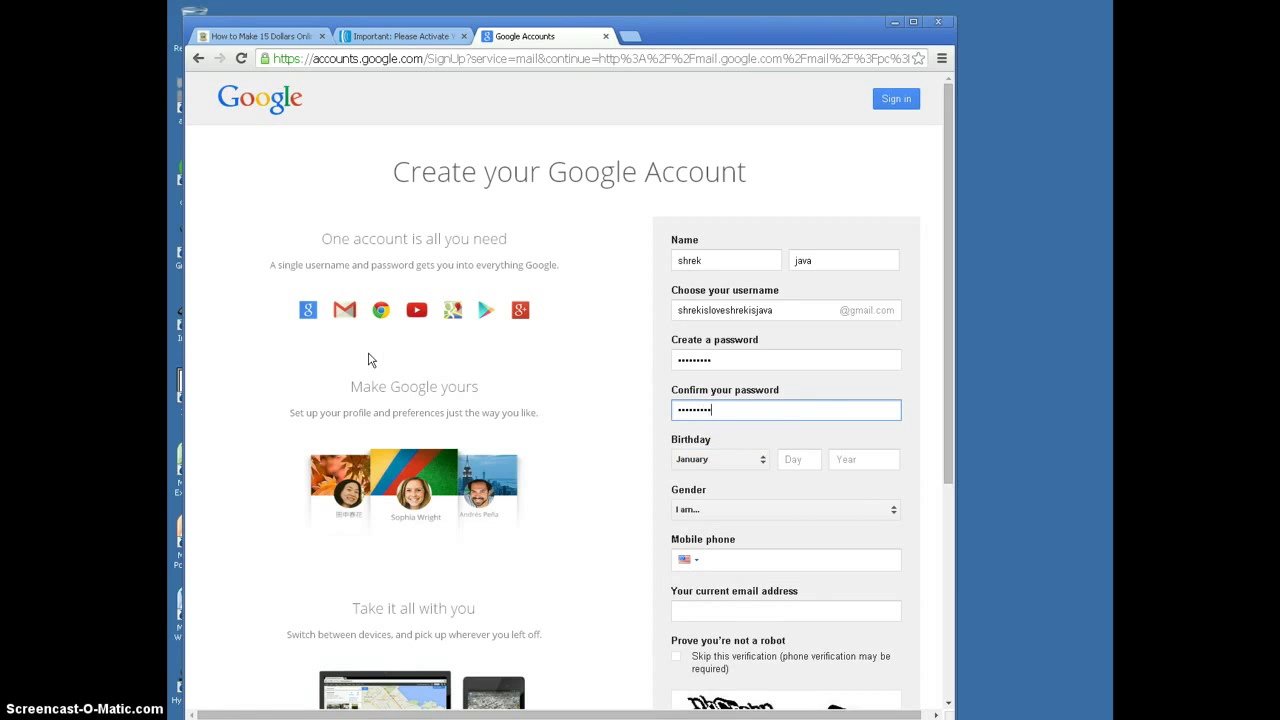
{"action": "left_click", "coordinate": [787, 461]}
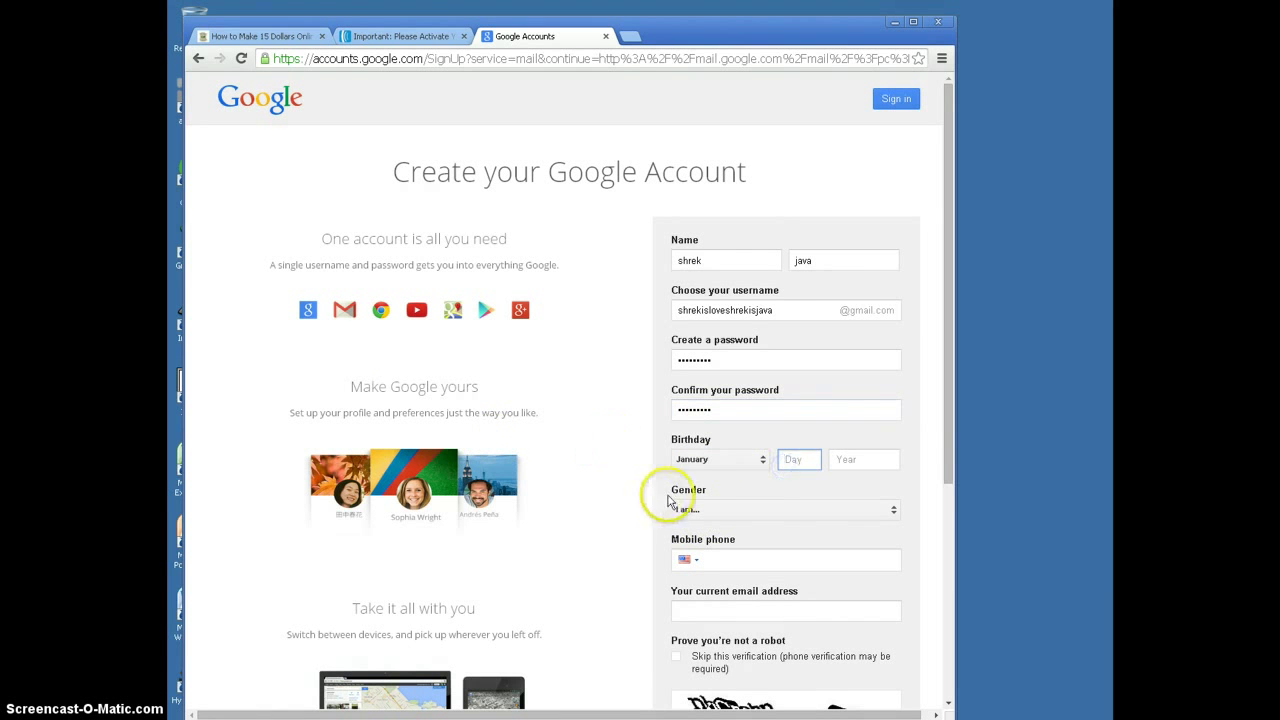
{"action": "type", "text": "14"}
{"action": "left_click", "coordinate": [870, 459]}
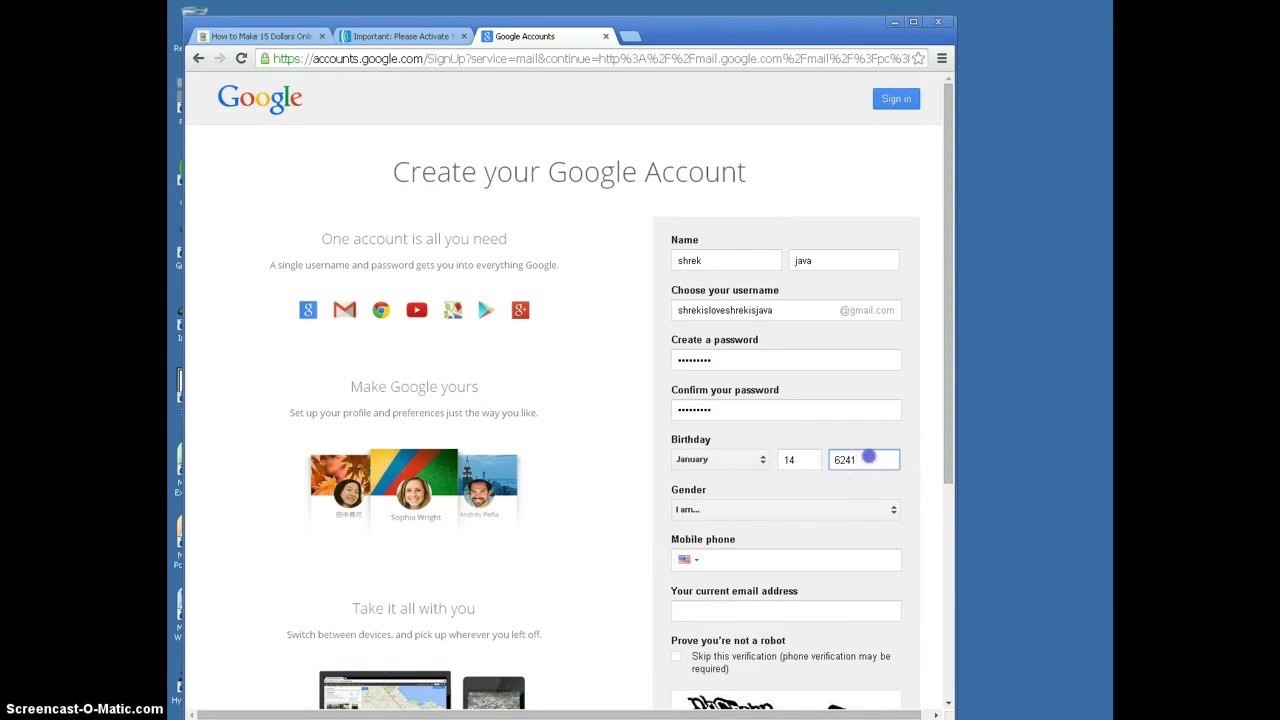
{"action": "double_click", "coordinate": [869, 459]}
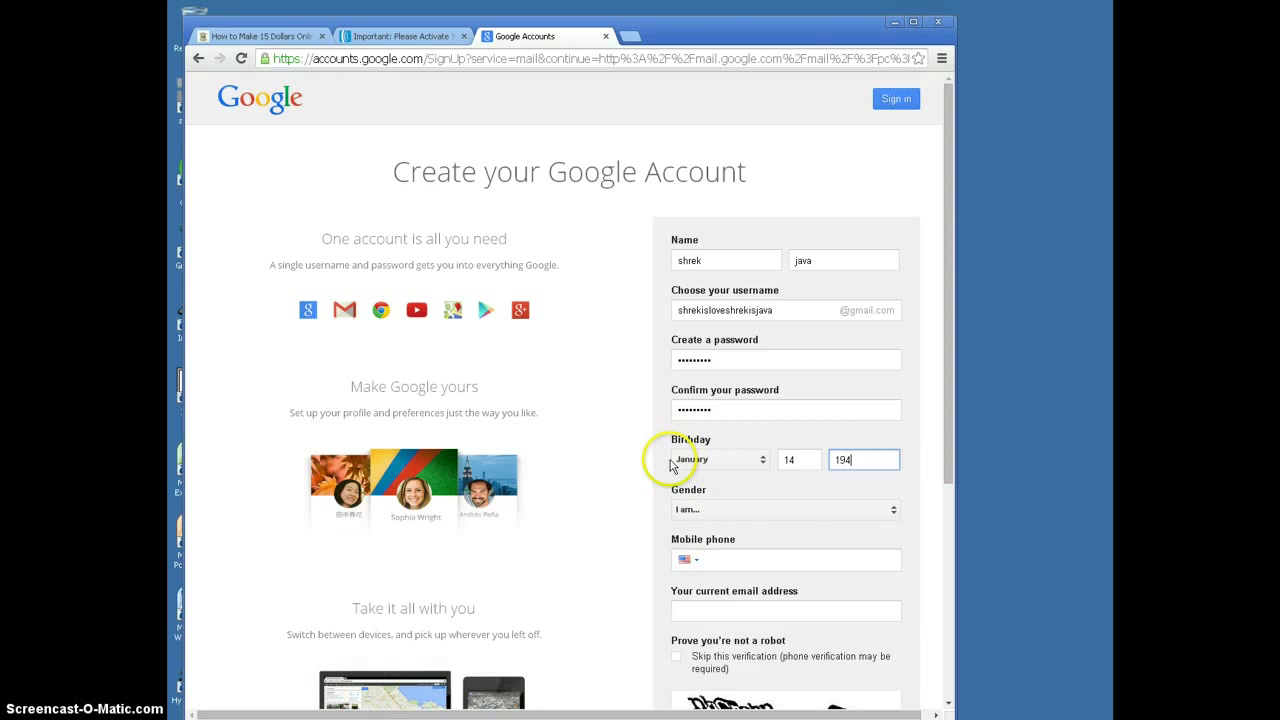
Set gender to Other and move down toward the captcha
{"action": "left_click", "coordinate": [731, 510]}
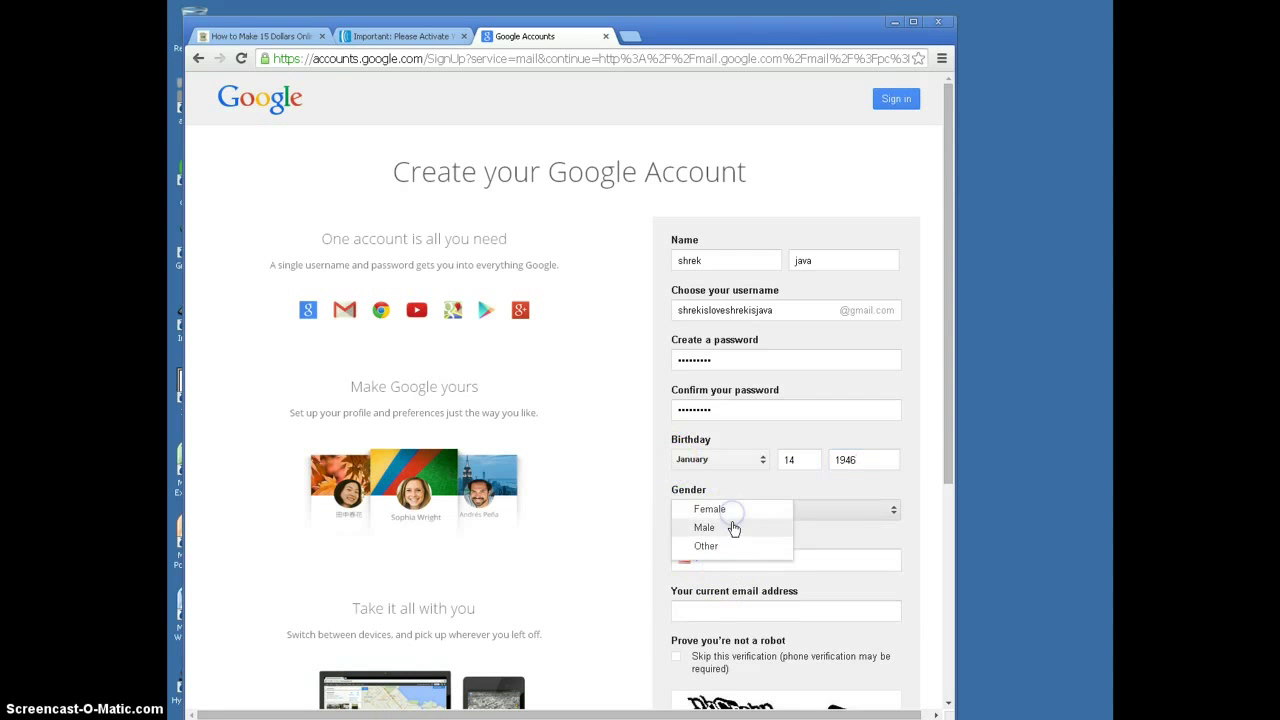
{"action": "left_click", "coordinate": [752, 542]}
{"action": "left_click", "coordinate": [762, 559]}
{"action": "scroll", "coordinate": [778, 572], "scroll_direction": "down", "scroll_amount": 3}
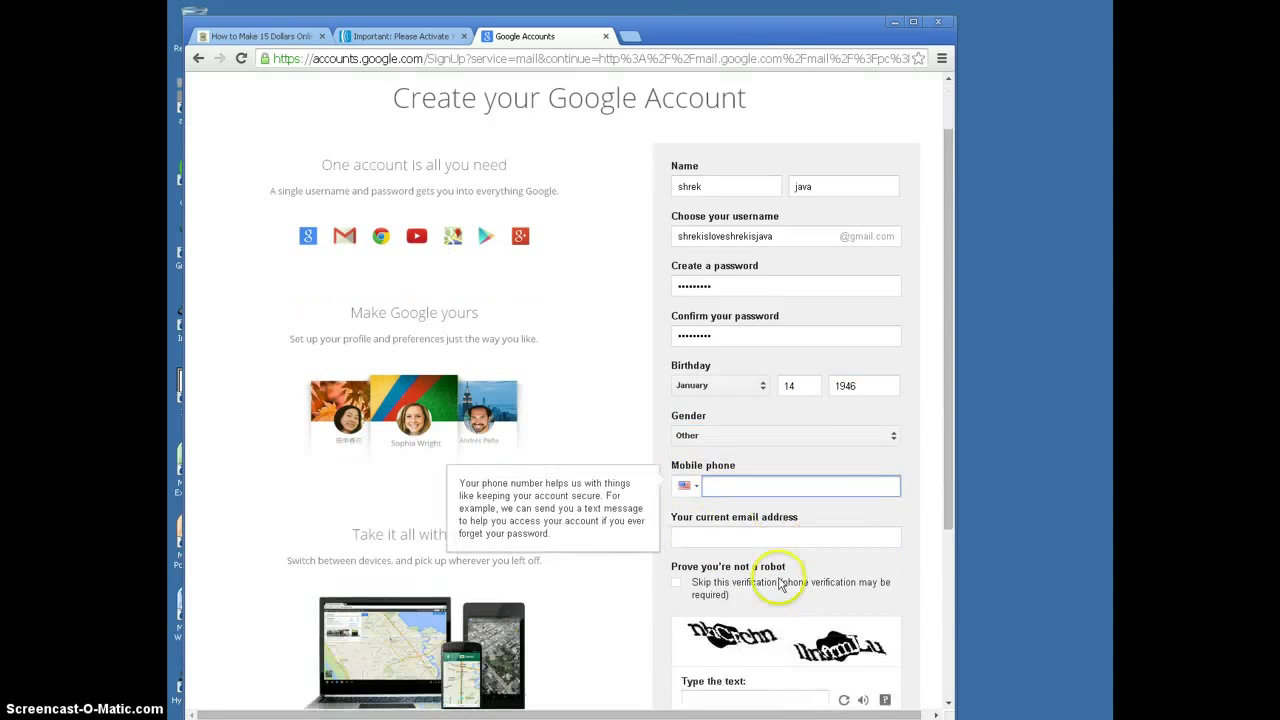
{"action": "scroll", "coordinate": [755, 508], "scroll_direction": "down", "scroll_amount": 1}
{"action": "scroll", "coordinate": [737, 400], "scroll_direction": "down", "scroll_amount": 1}
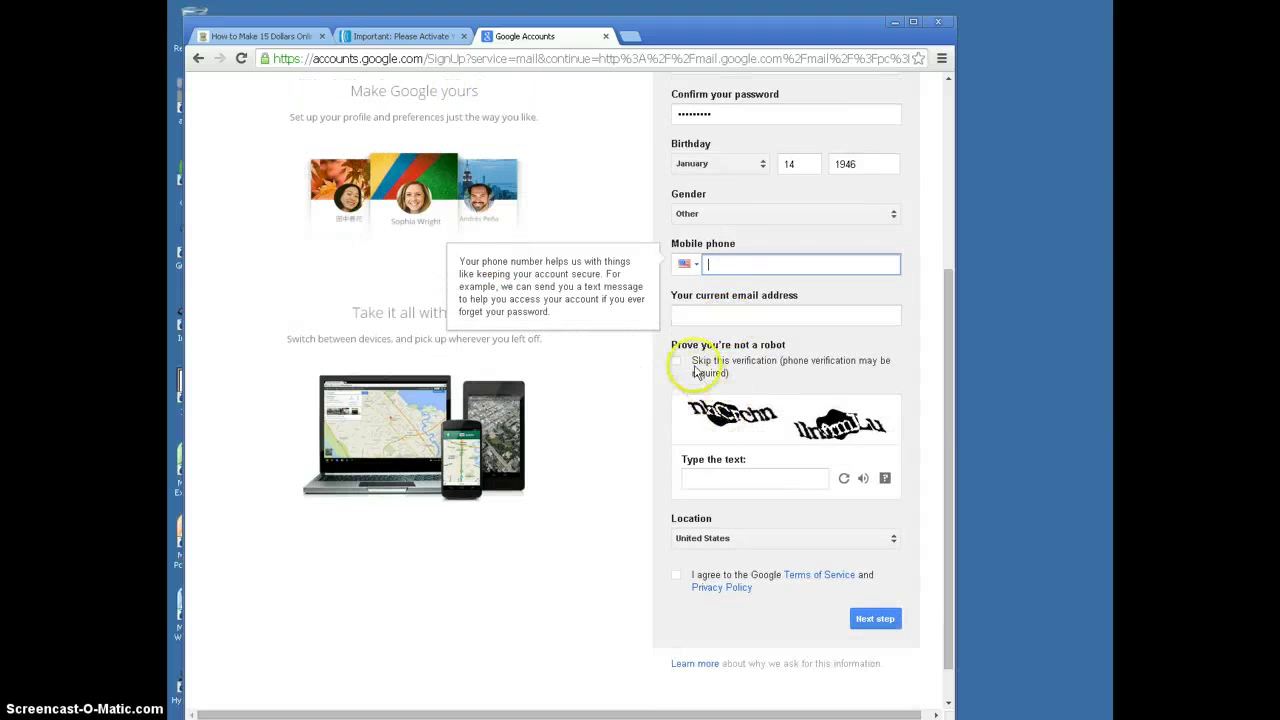
Reload the captcha until readable, enter its text, accept the Terms of Service and submit
{"action": "left_click", "coordinate": [848, 484]}
{"action": "left_click", "coordinate": [843, 478]}
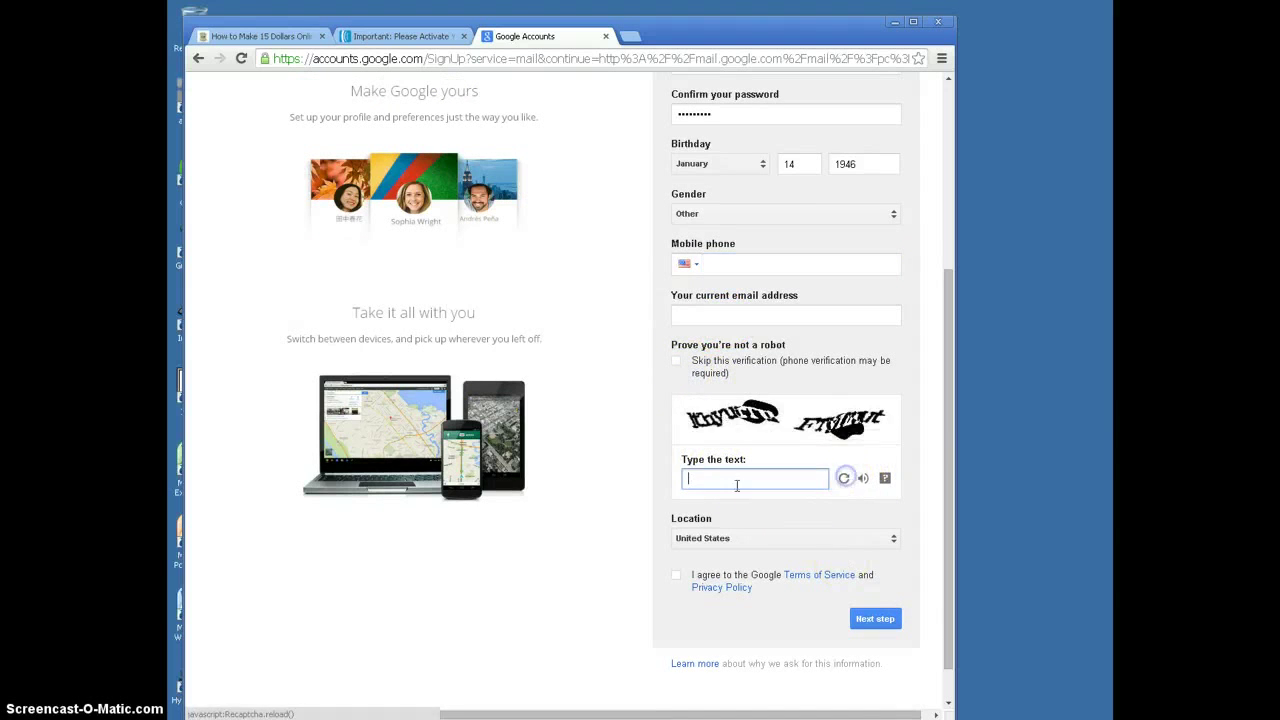
{"action": "left_click", "coordinate": [840, 480]}
{"action": "left_click", "coordinate": [766, 477]}
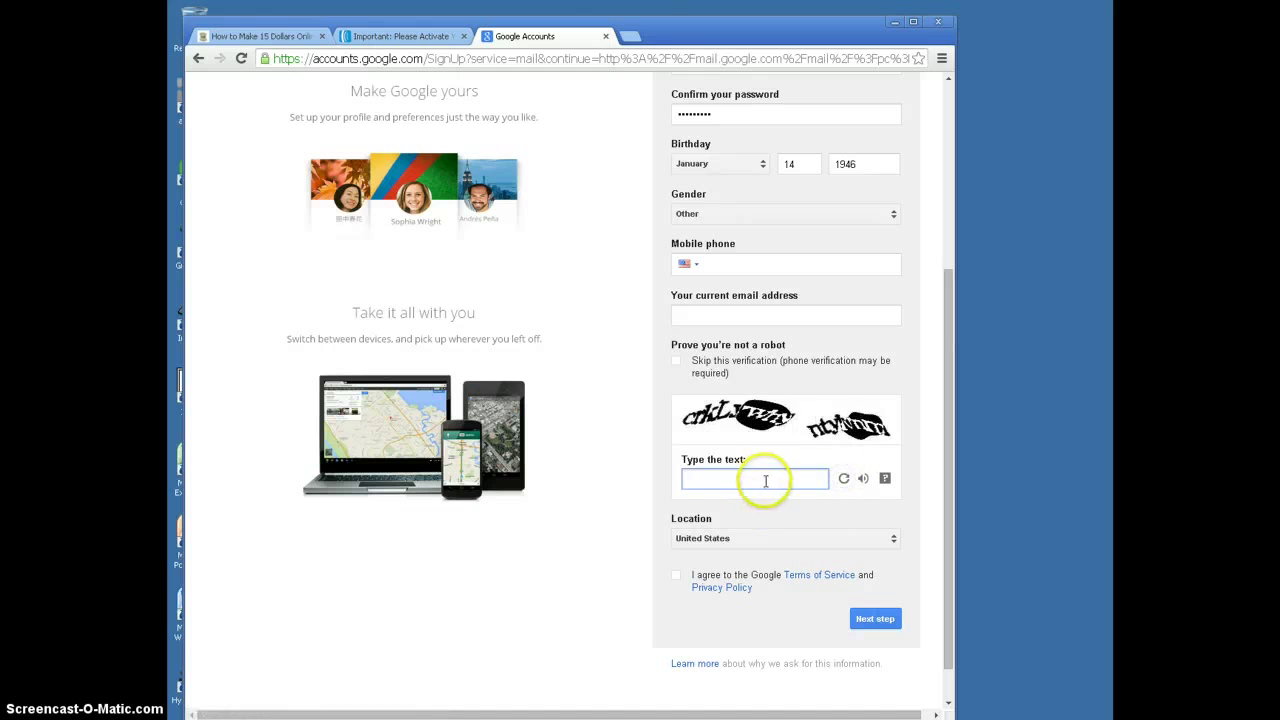
{"action": "left_click", "coordinate": [848, 482]}
{"action": "left_click", "coordinate": [845, 482]}
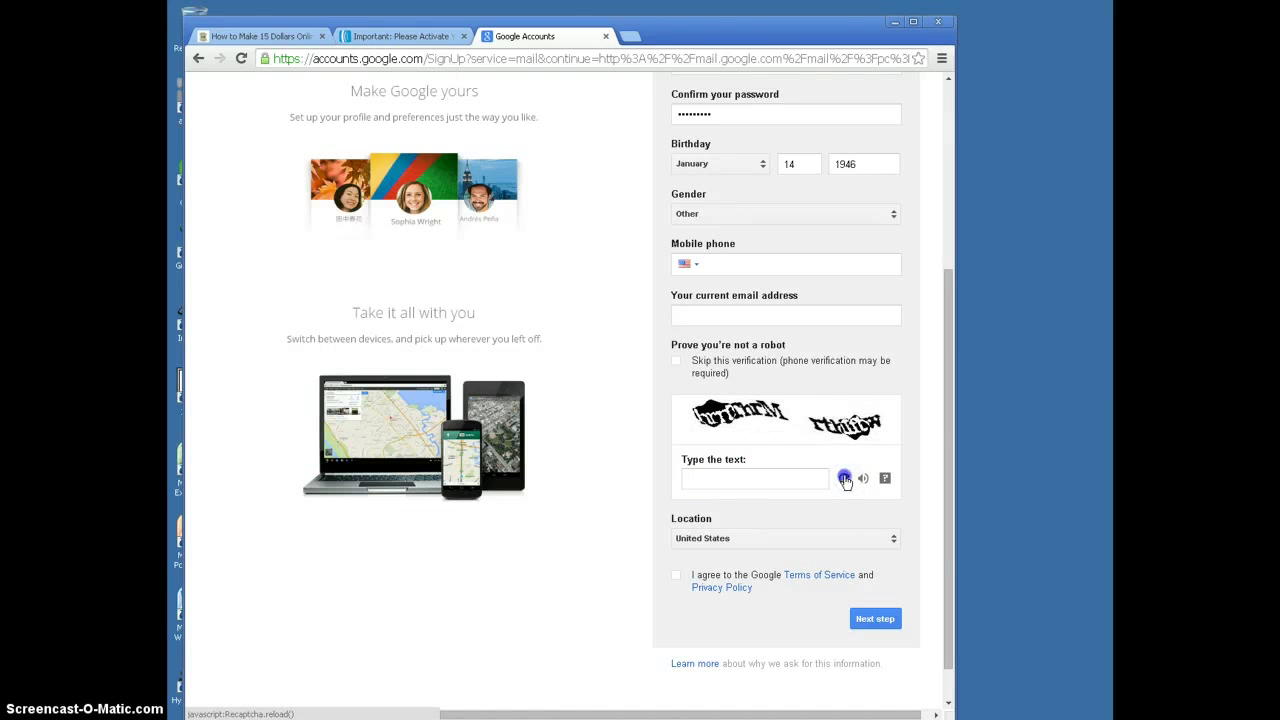
{"action": "left_click", "coordinate": [736, 481]}
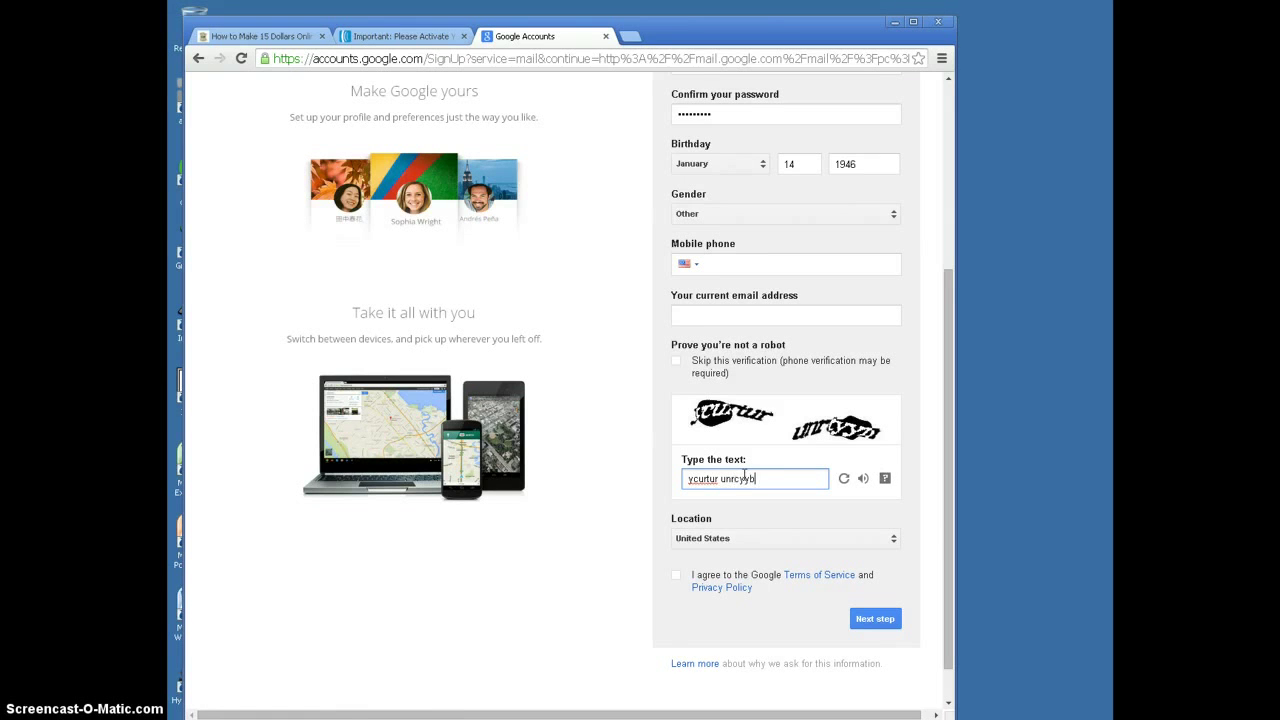
{"action": "left_click", "coordinate": [677, 575]}
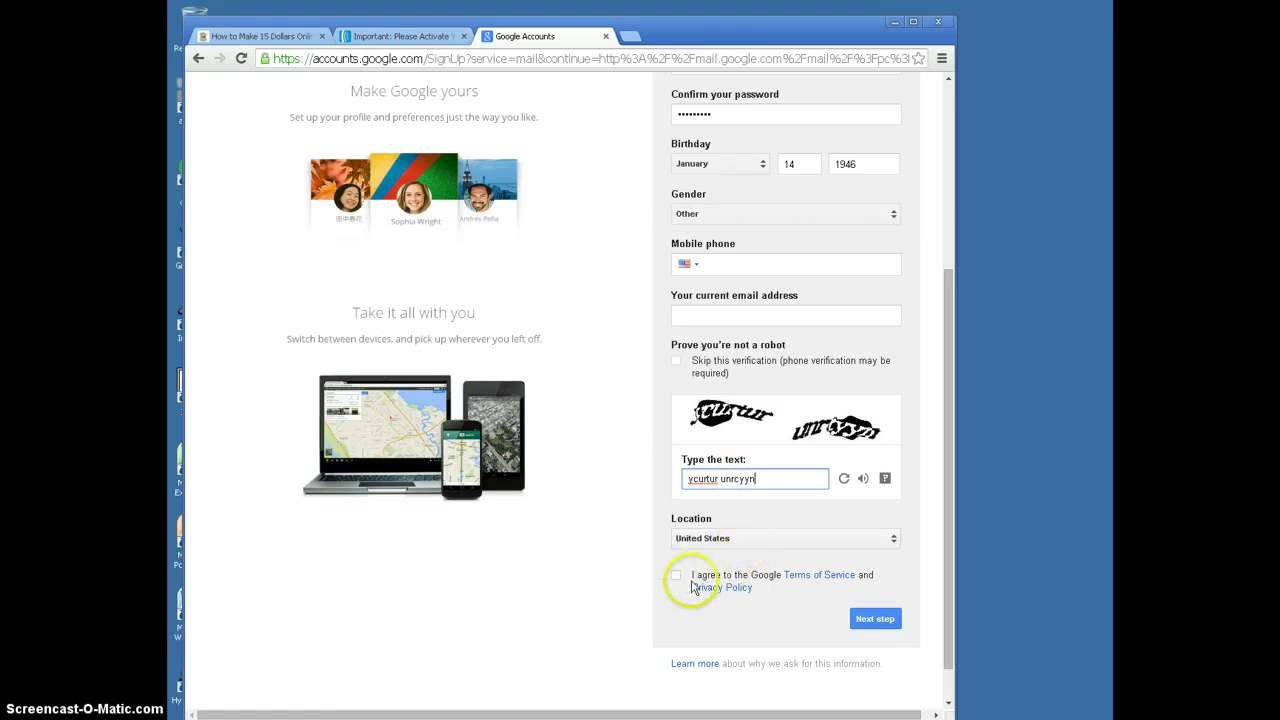
{"action": "left_click", "coordinate": [874, 620]}
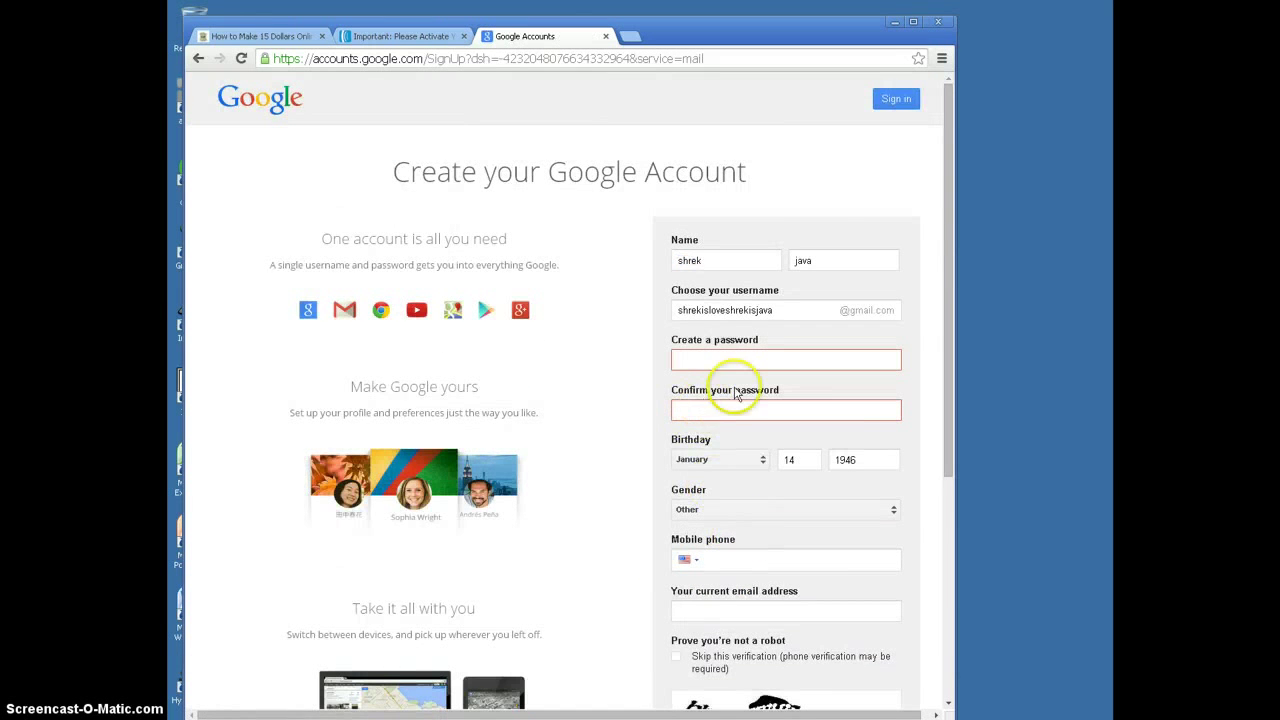
Re-enter the account password and its confirmation
{"action": "scroll", "coordinate": [759, 381], "scroll_direction": "down", "scroll_amount": 2}
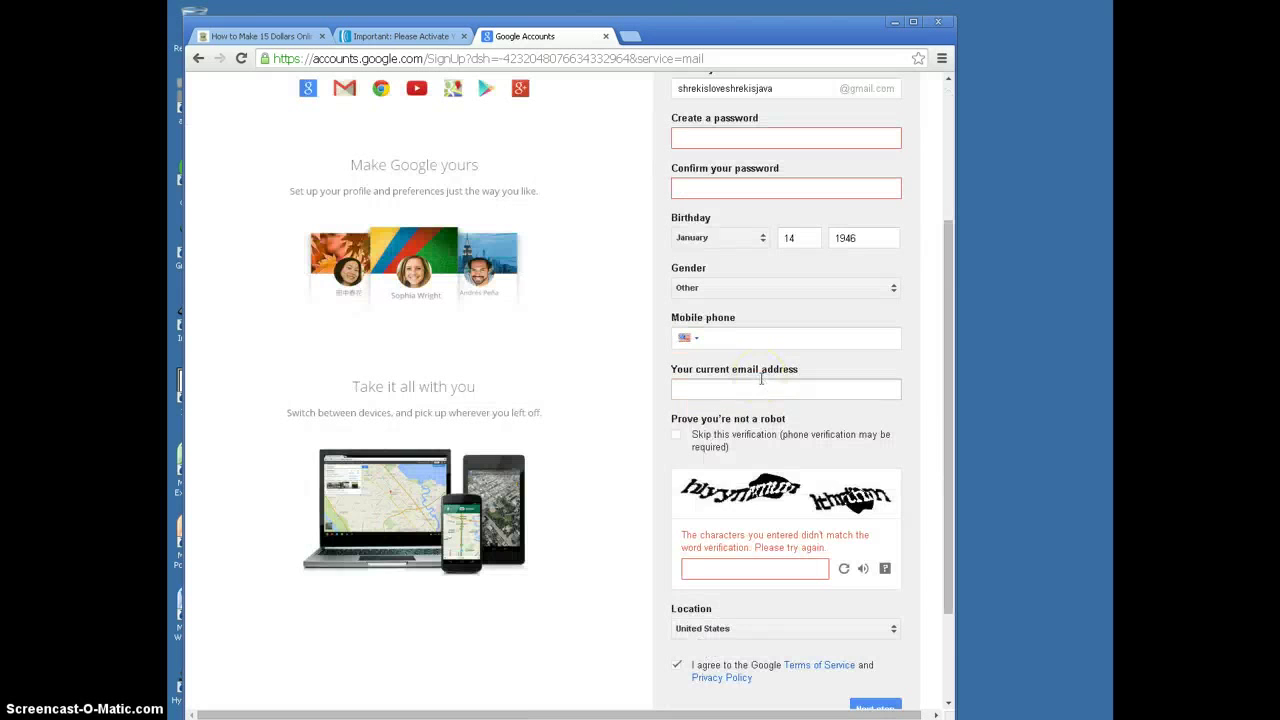
{"action": "scroll", "coordinate": [735, 565], "scroll_direction": "up", "scroll_amount": 3}
{"action": "left_click", "coordinate": [727, 360]}
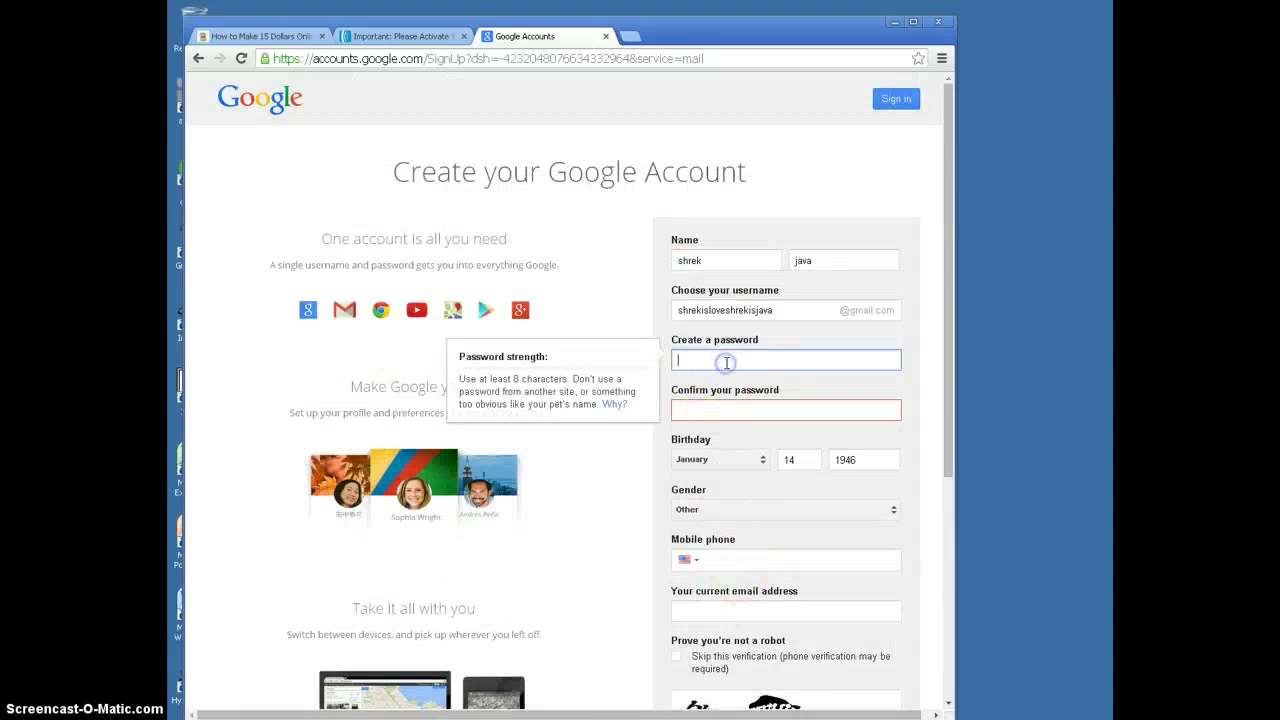
{"action": "type", "text": "*********"}
{"action": "key", "text": "Tab"}
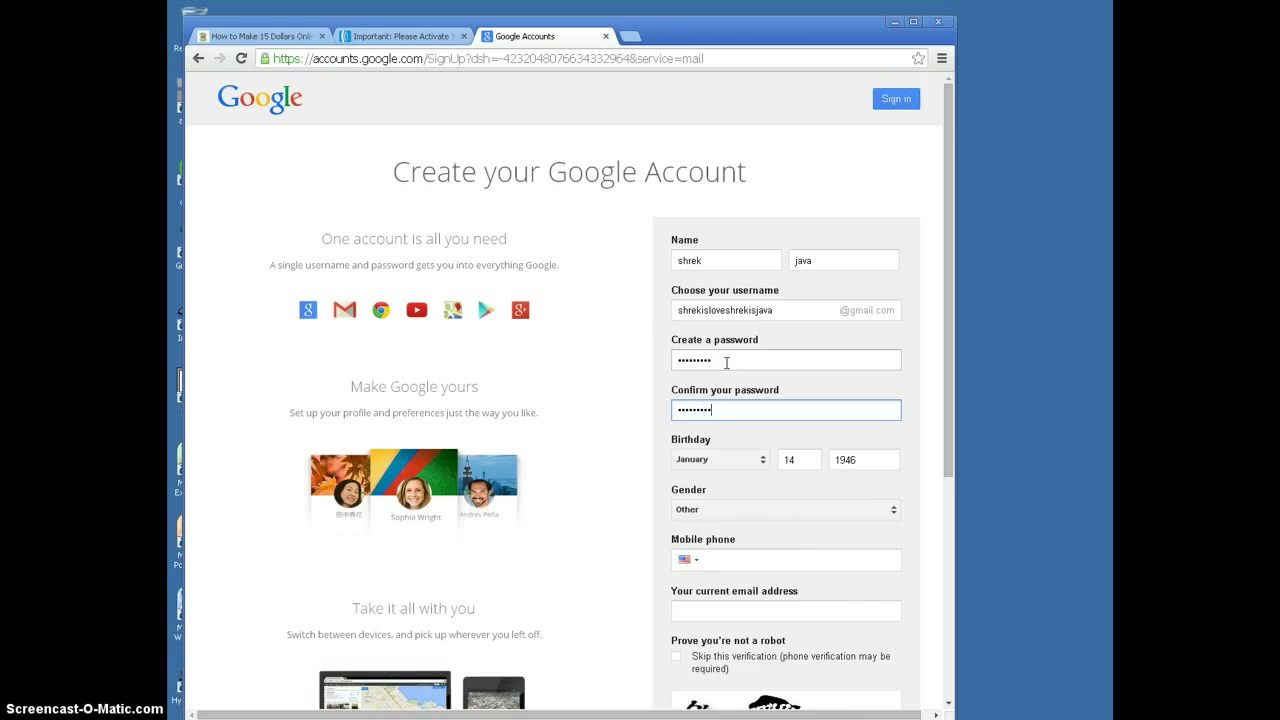
{"action": "key", "text": "Tab"}
Type the two word-verification words and resubmit the sign-up form
{"action": "scroll", "coordinate": [836, 480], "scroll_direction": "down", "scroll_amount": 2}
{"action": "left_click", "coordinate": [747, 418]}
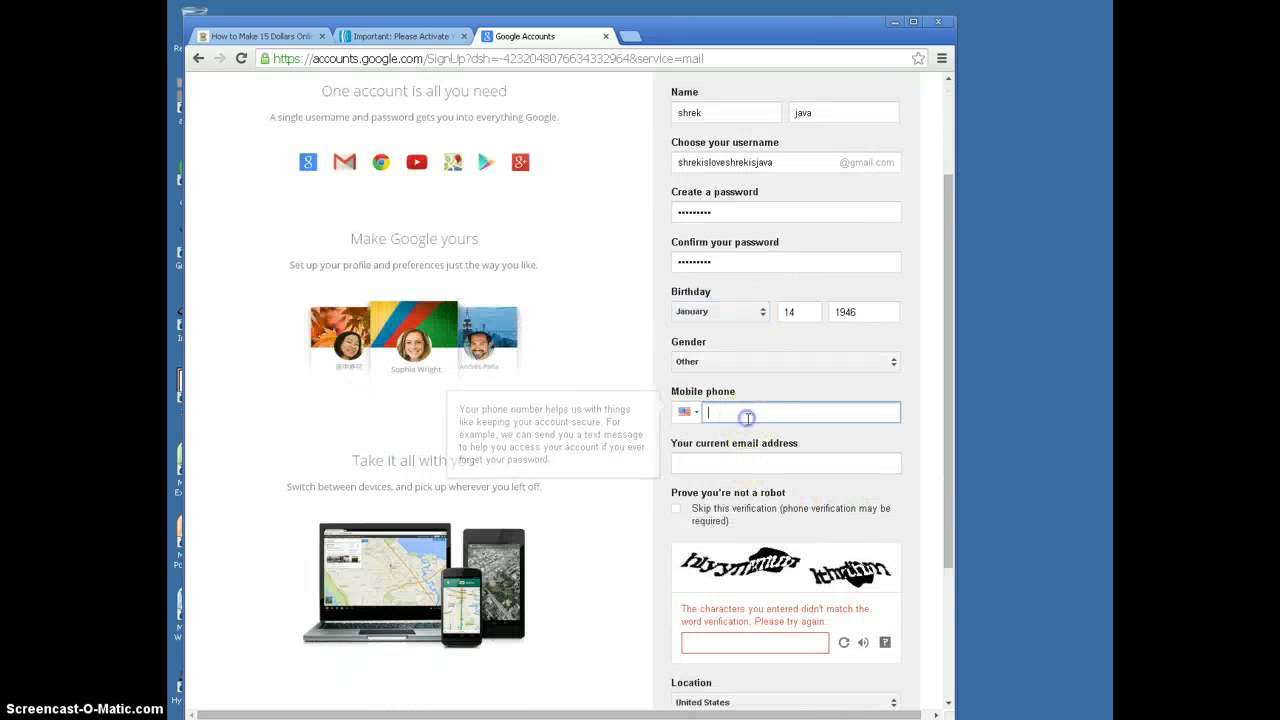
{"action": "left_click", "coordinate": [735, 463]}
{"action": "scroll", "coordinate": [755, 555], "scroll_direction": "down", "scroll_amount": 1}
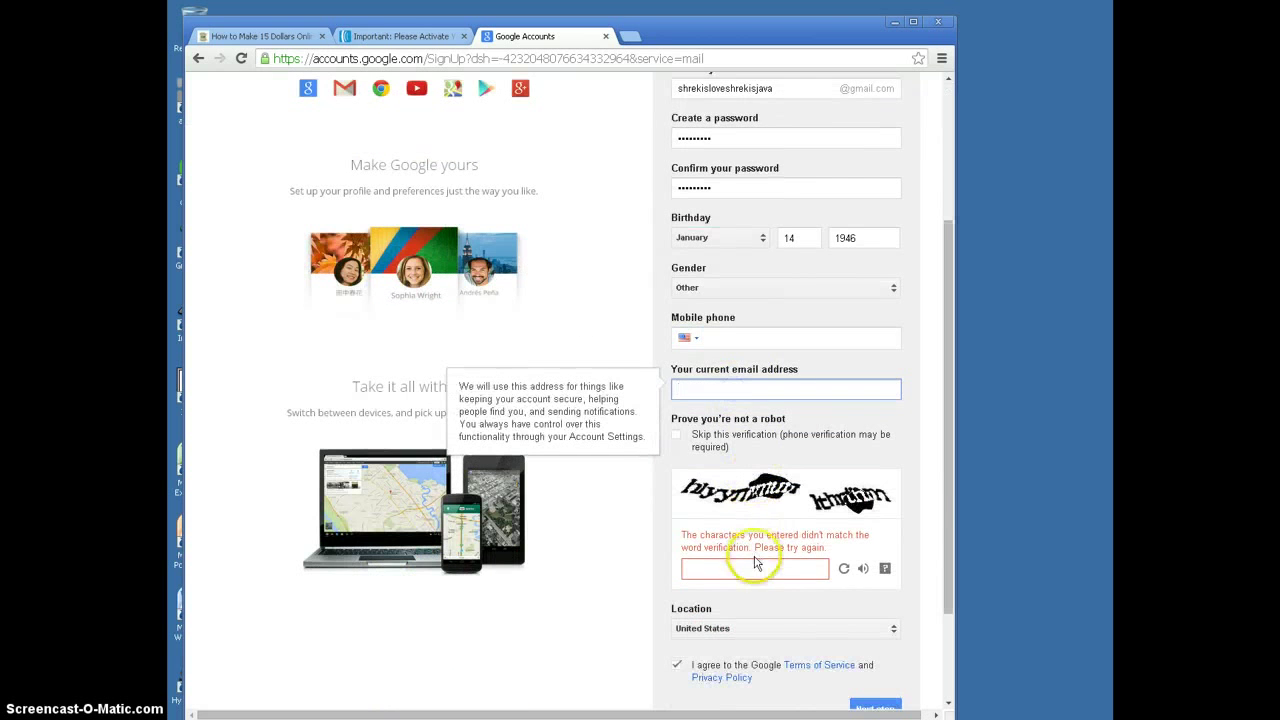
{"action": "left_click", "coordinate": [698, 378]}
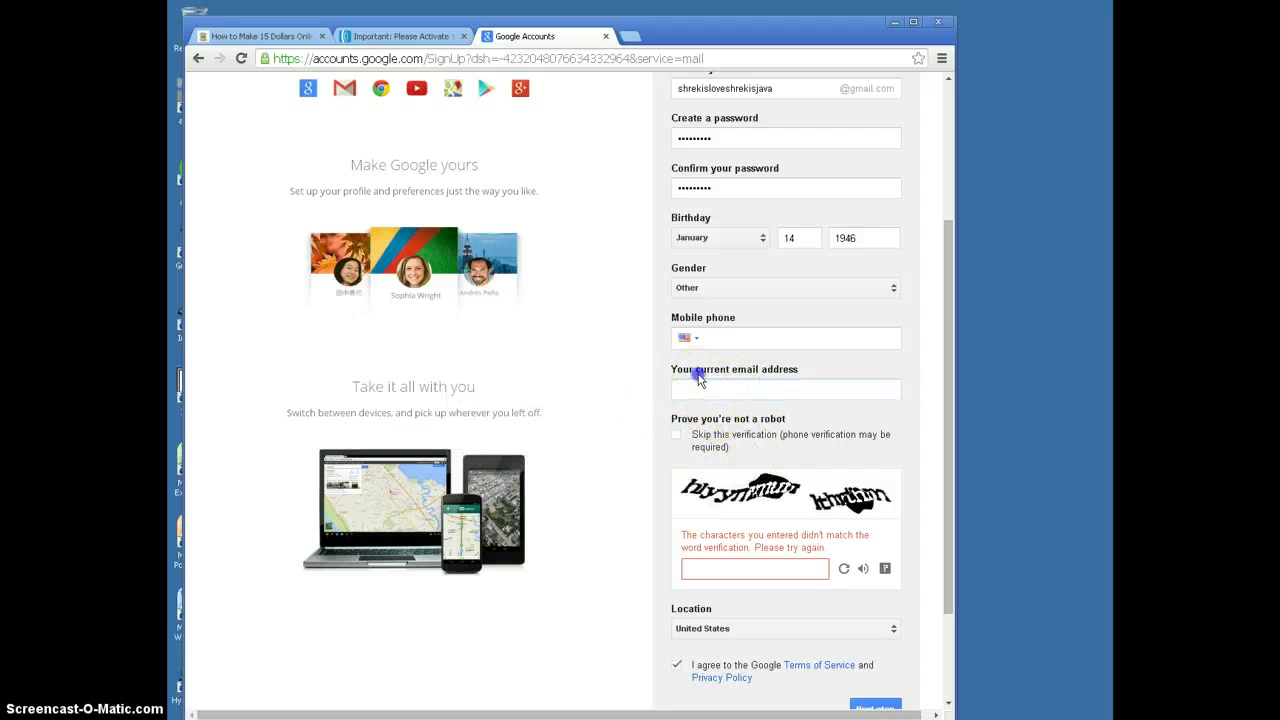
{"action": "left_click", "coordinate": [751, 567]}
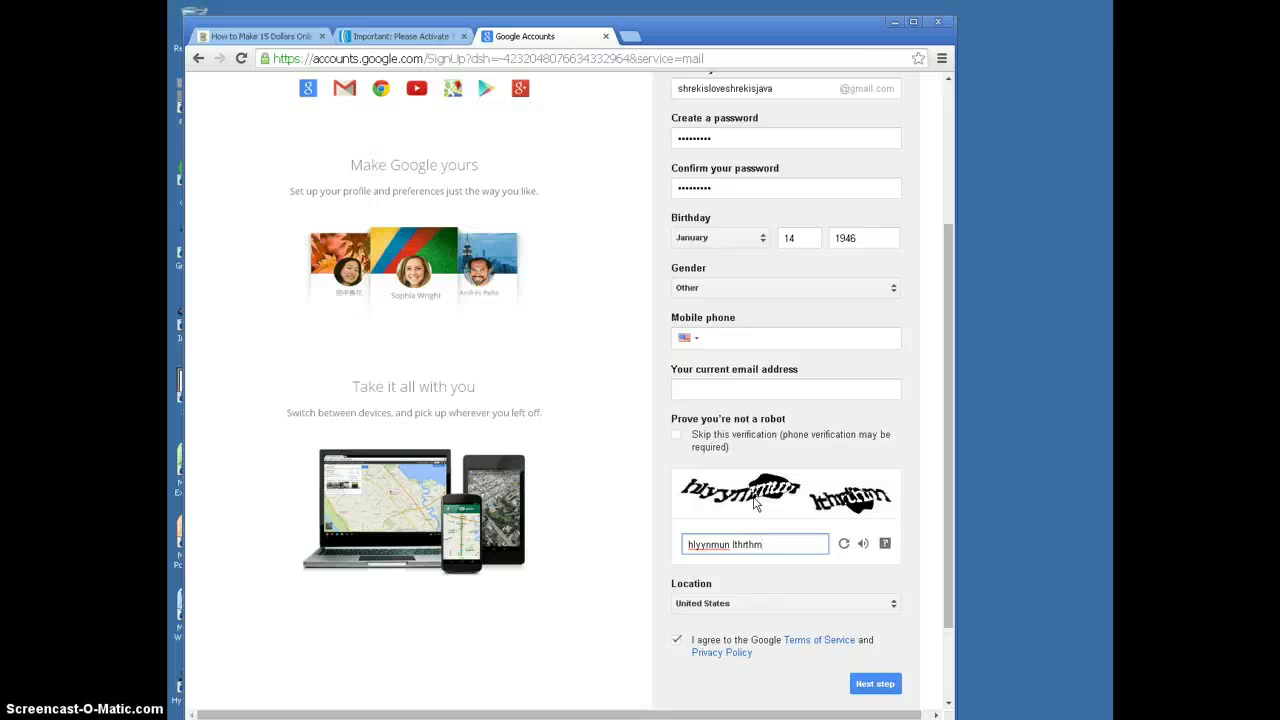
{"action": "left_click", "coordinate": [873, 684]}
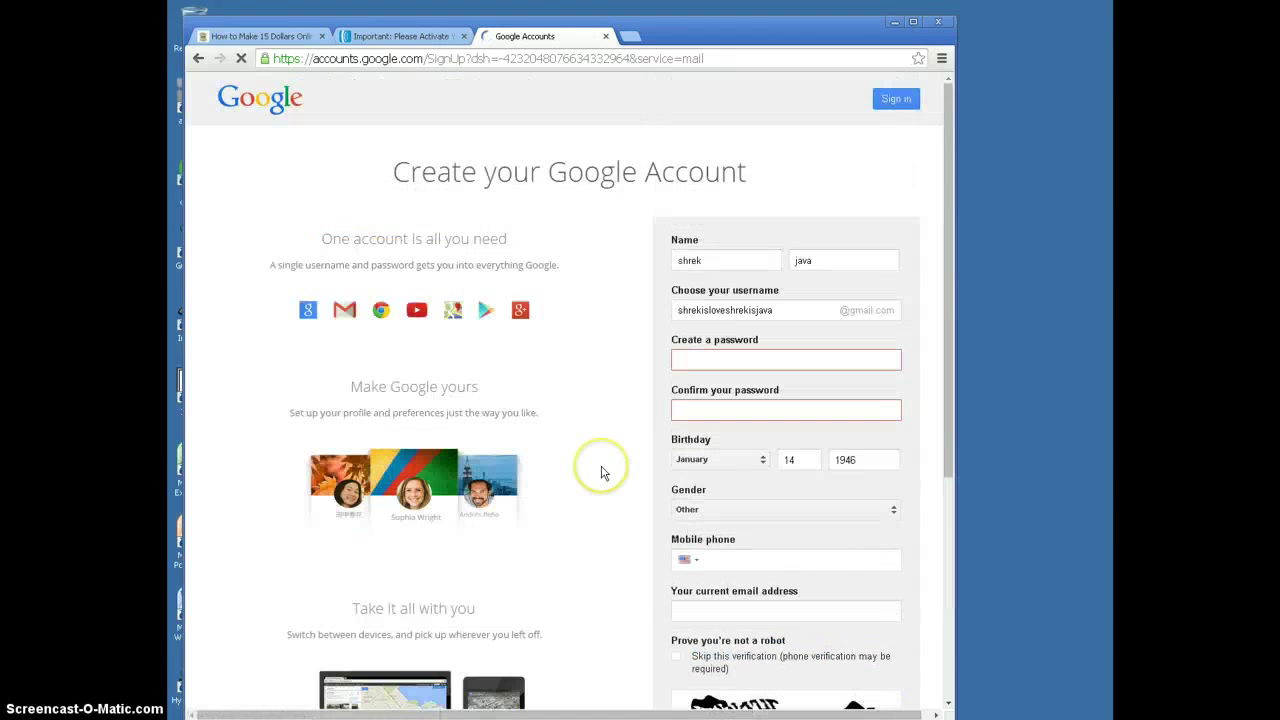
Type a new password in Create a password and Confirm your password
{"action": "left_click", "coordinate": [772, 362]}
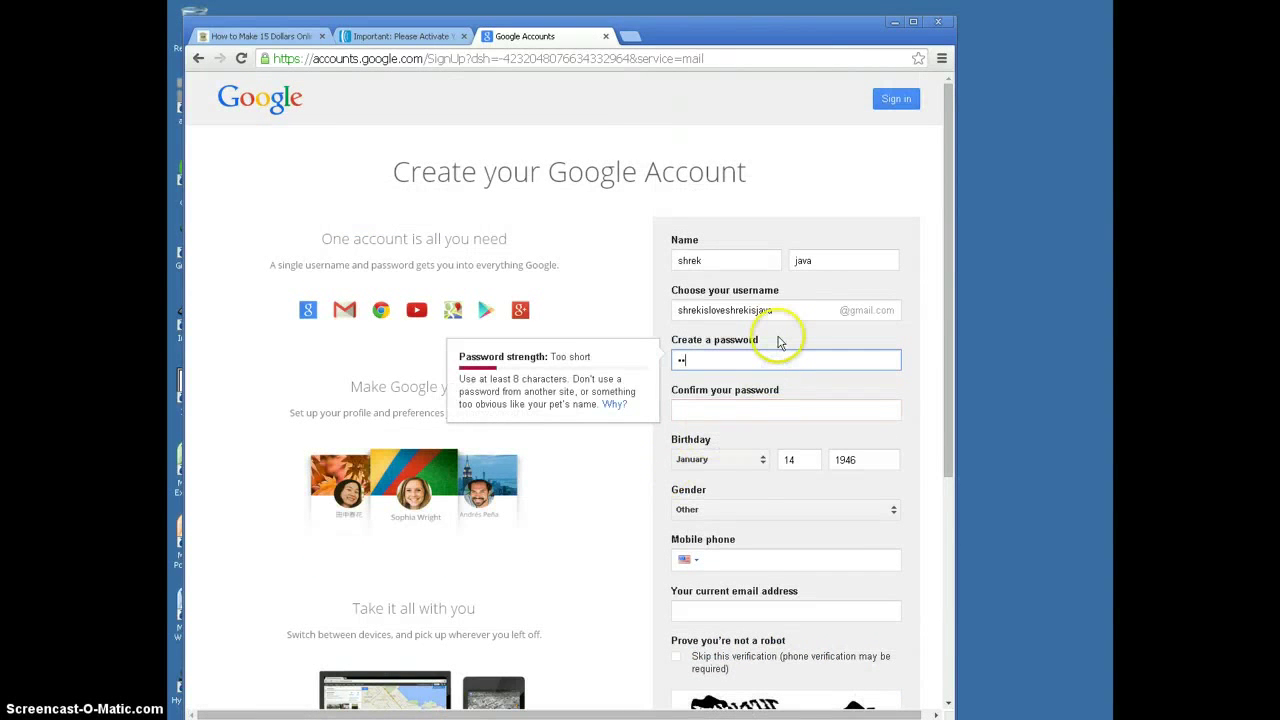
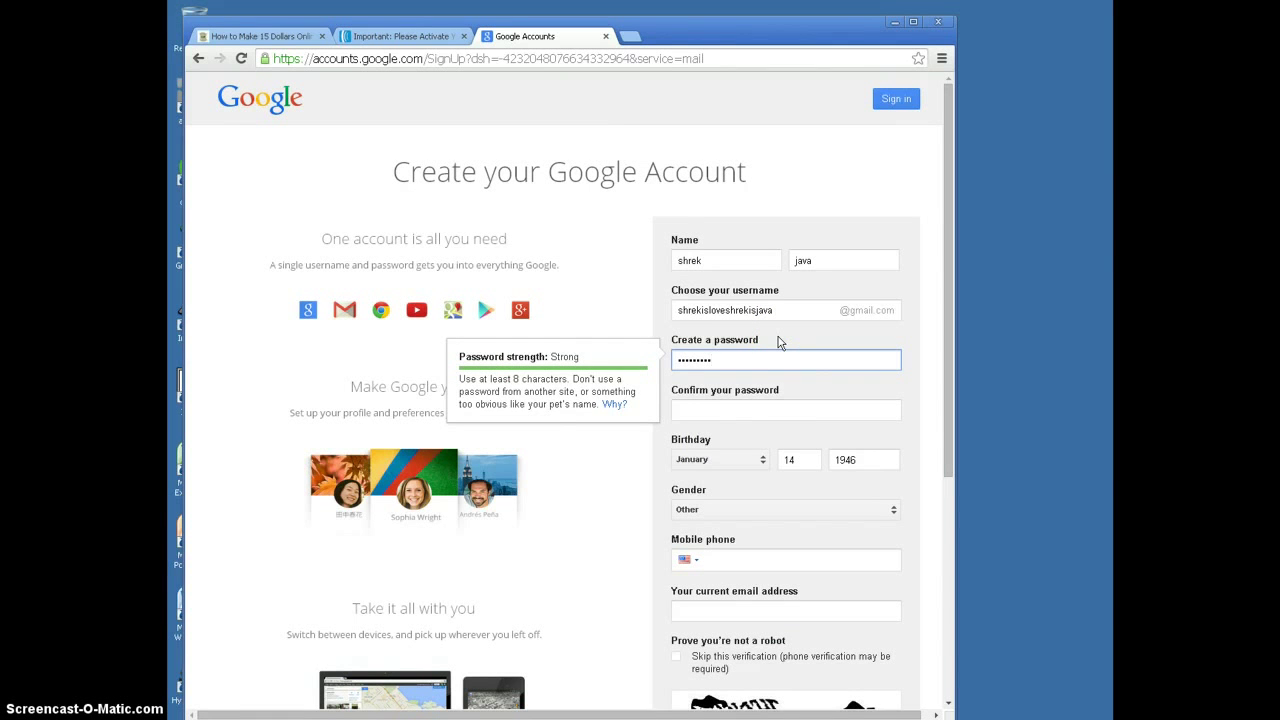
{"action": "left_click", "coordinate": [782, 412]}
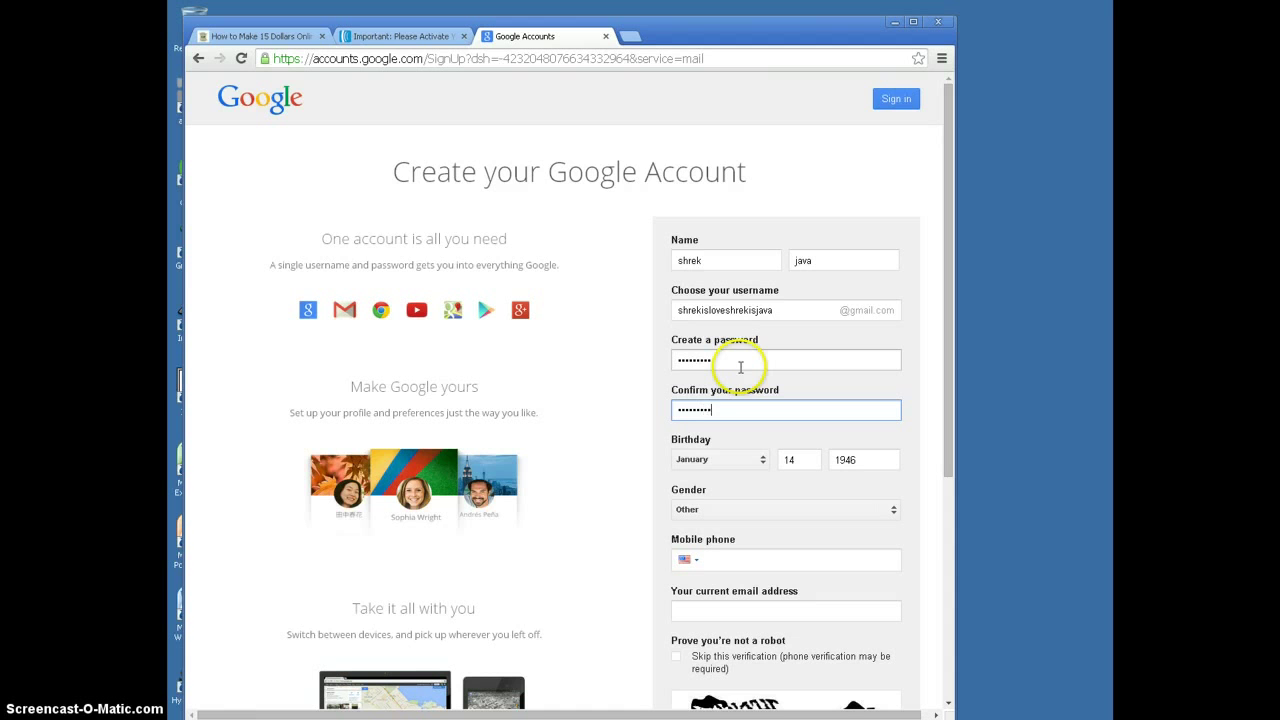
Load a new word verification image, answer it and resubmit the form
{"action": "scroll", "coordinate": [826, 426], "scroll_direction": "down", "scroll_amount": 2}
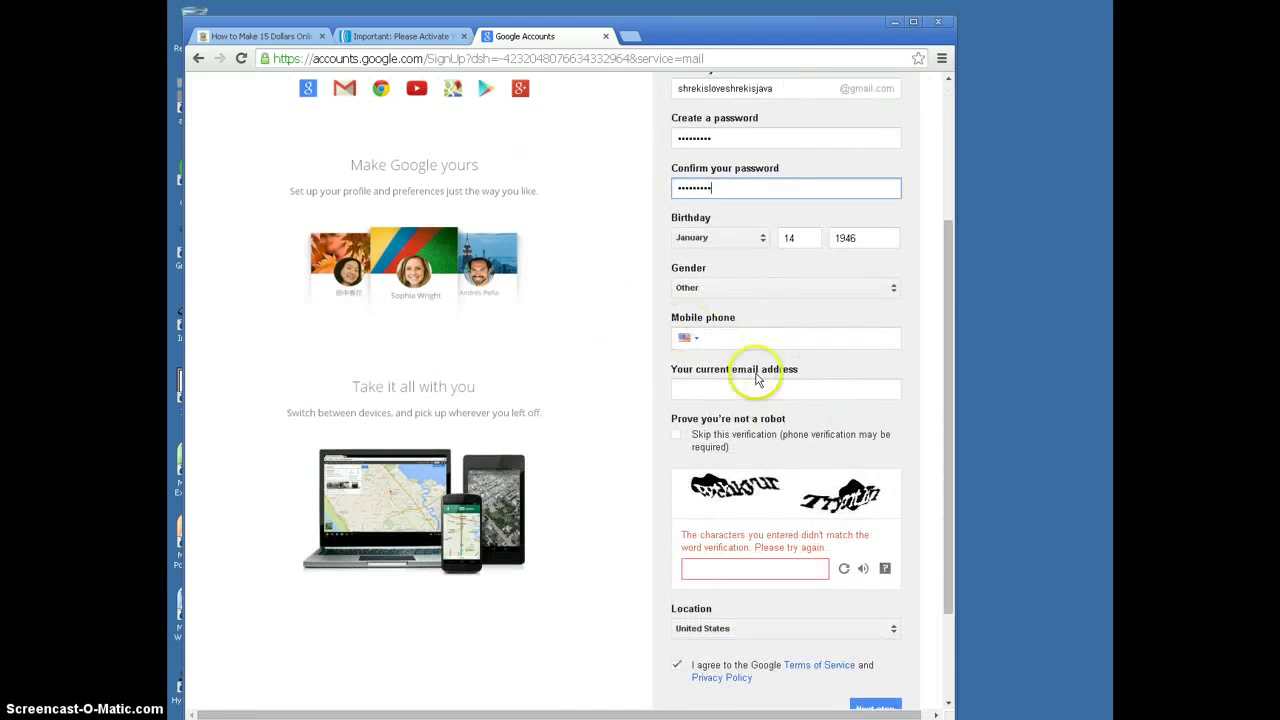
{"action": "left_click", "coordinate": [755, 389]}
{"action": "scroll", "coordinate": [736, 374], "scroll_direction": "down", "scroll_amount": 1}
{"action": "left_click", "coordinate": [714, 434]}
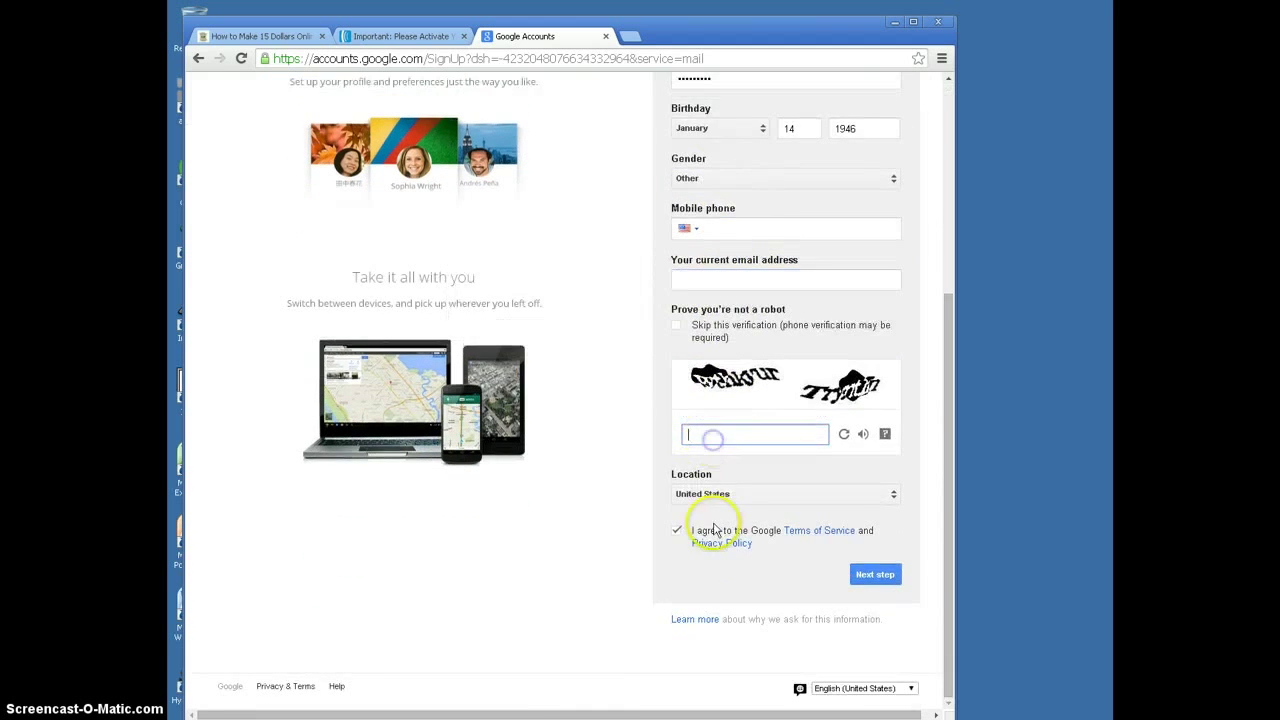
{"action": "left_click", "coordinate": [843, 434]}
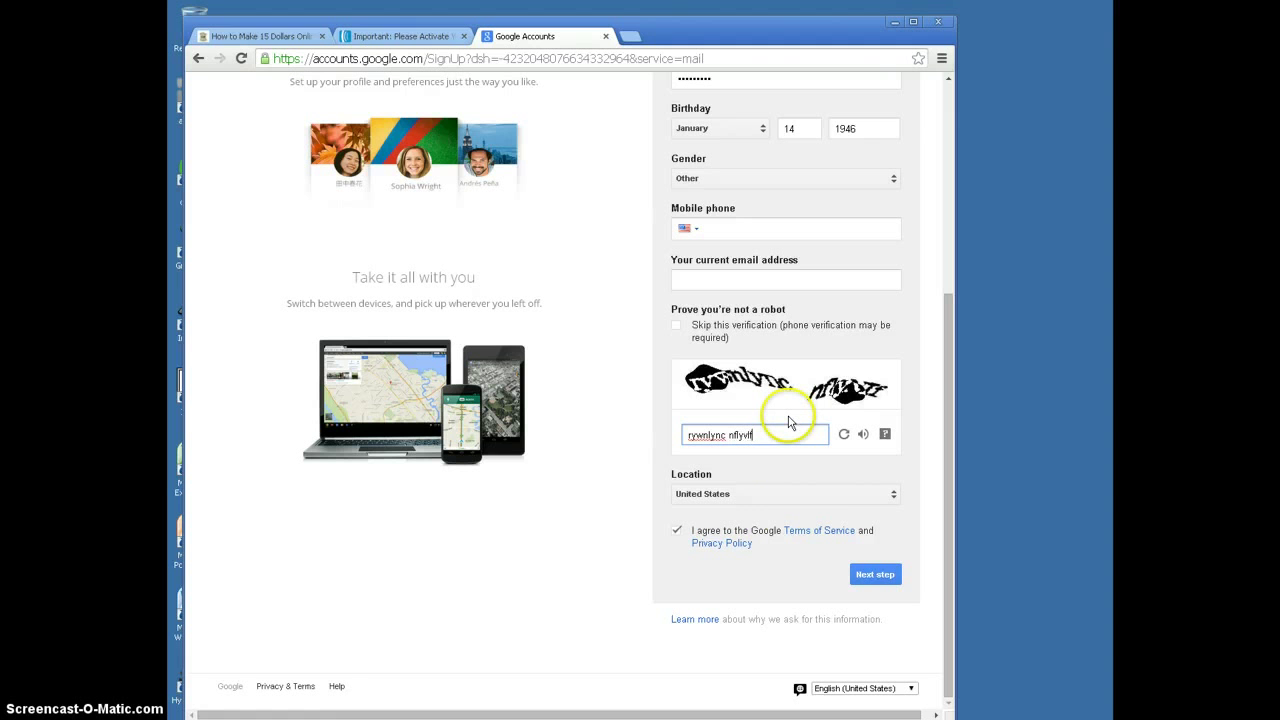
{"action": "left_click", "coordinate": [874, 574]}
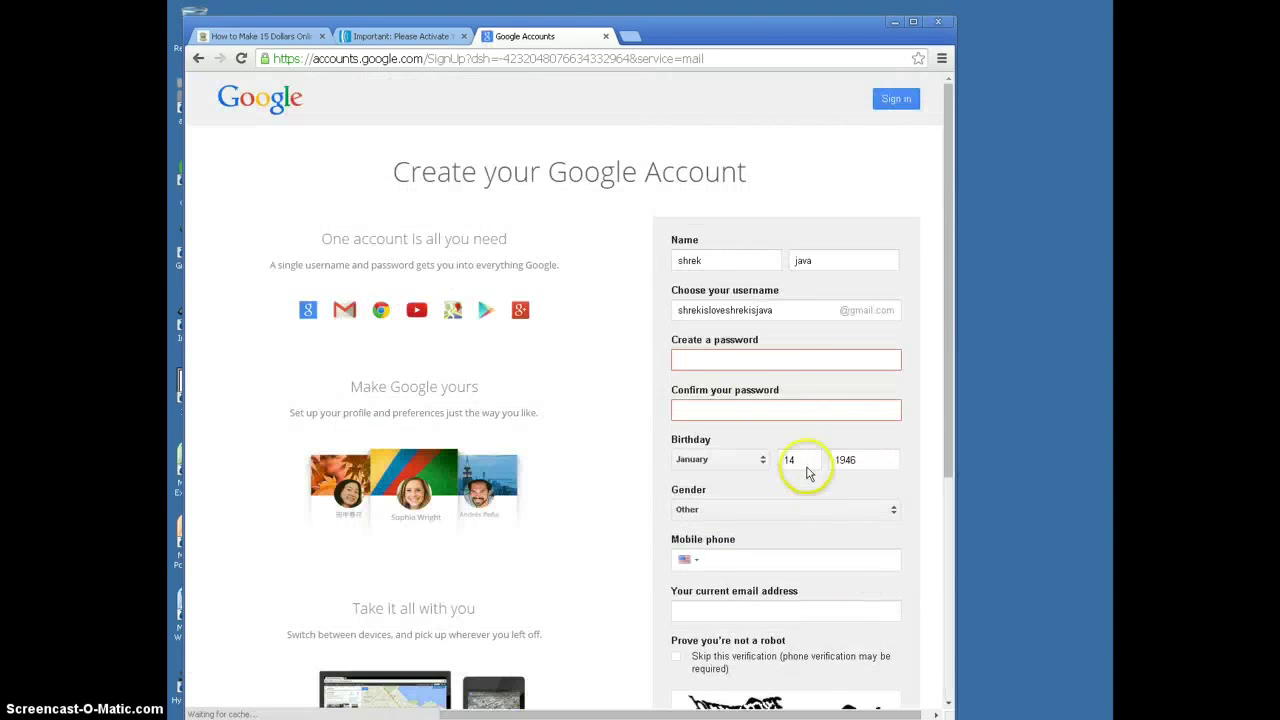
Re-enter the account password in the Create a password field
{"action": "left_click", "coordinate": [726, 362]}
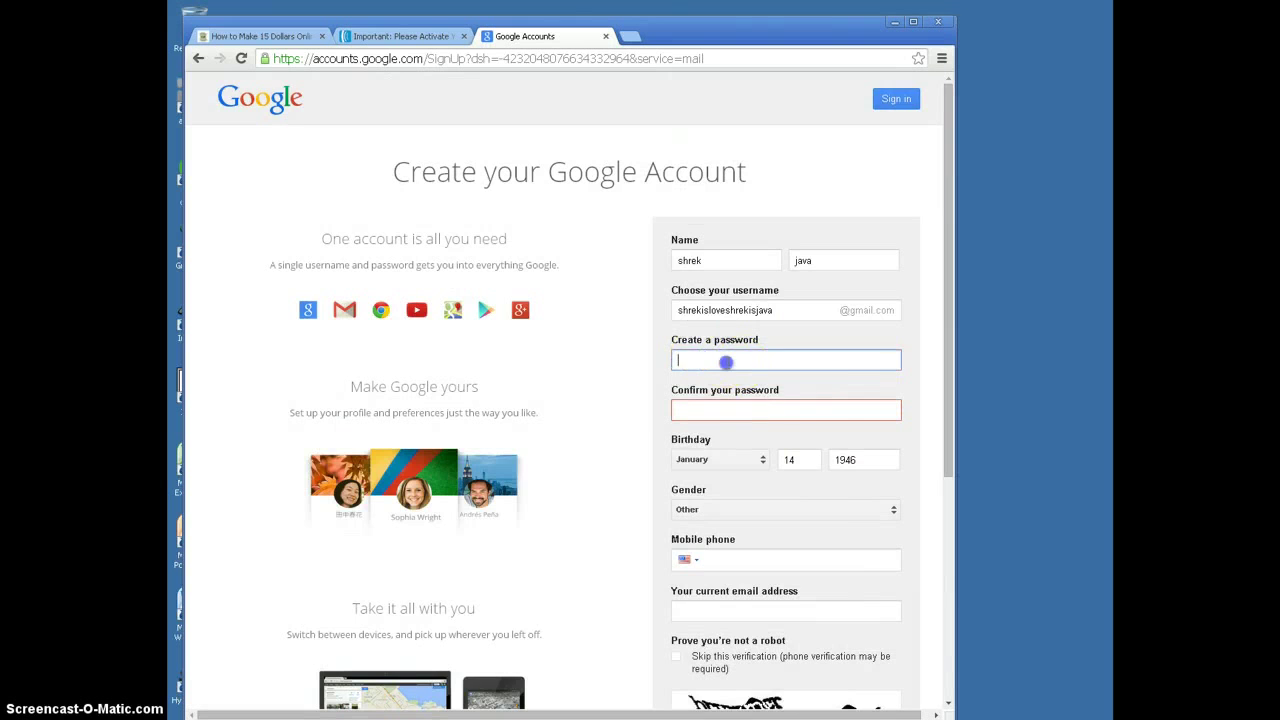
{"action": "scroll", "coordinate": [820, 400], "scroll_direction": "down", "scroll_amount": 2}
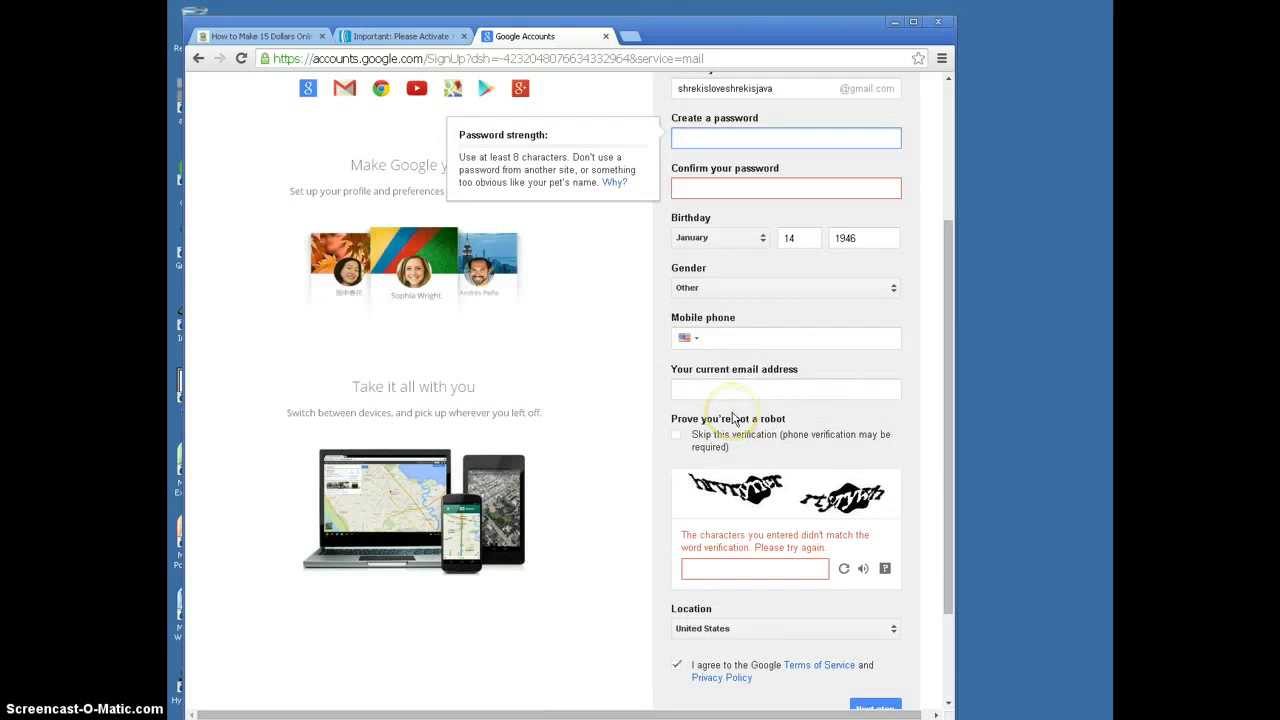
{"action": "left_click", "coordinate": [841, 570]}
{"action": "scroll", "coordinate": [789, 577], "scroll_direction": "down", "scroll_amount": 2}
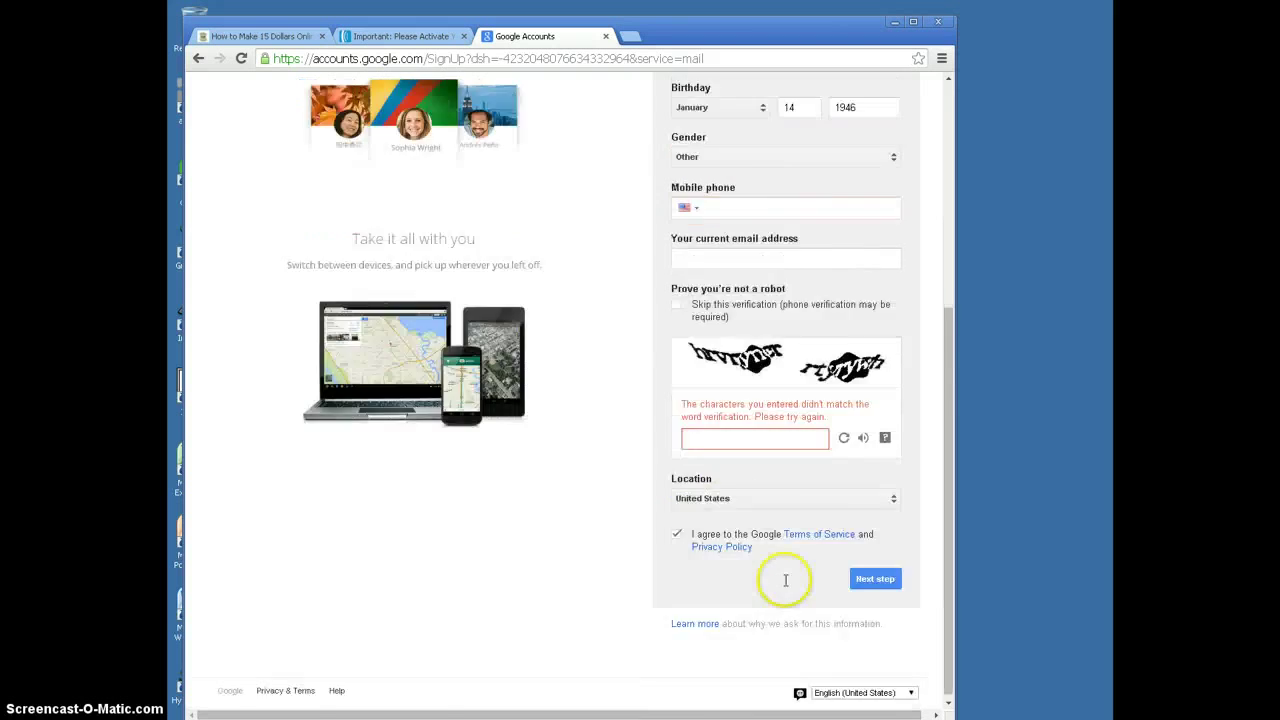
{"action": "scroll", "coordinate": [766, 480], "scroll_direction": "up", "scroll_amount": 5}
{"action": "left_click", "coordinate": [729, 364]}
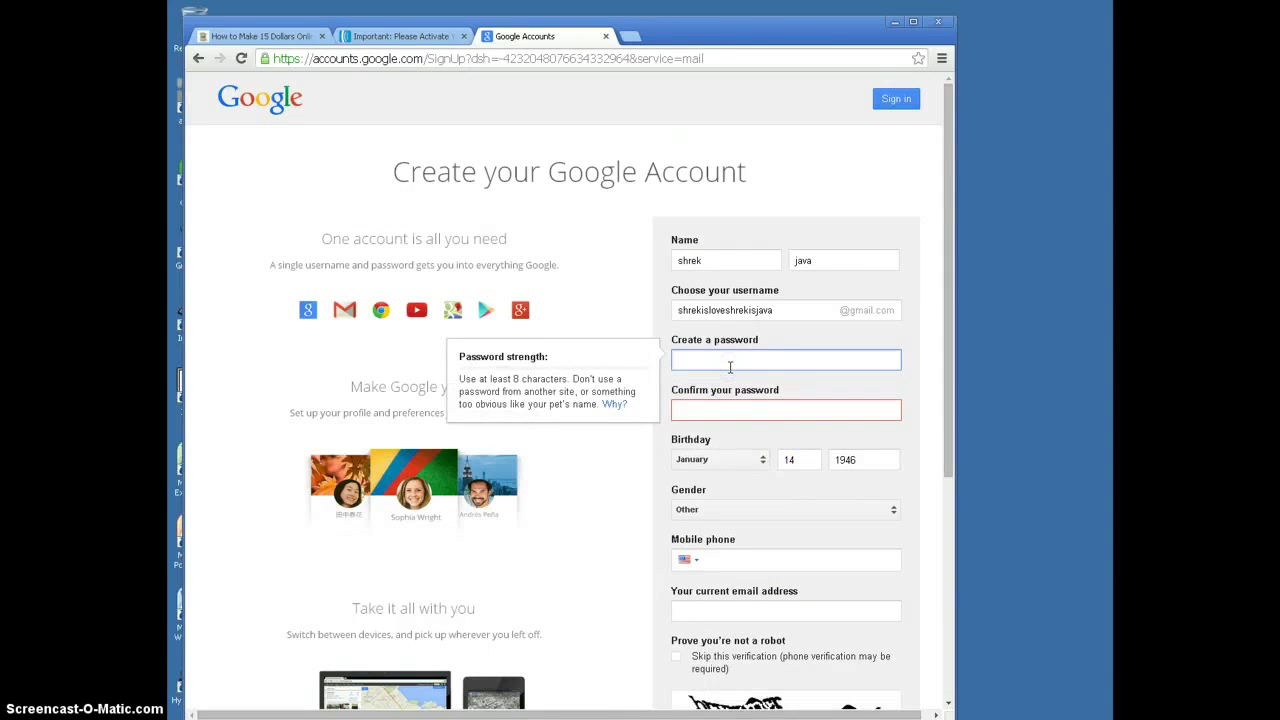
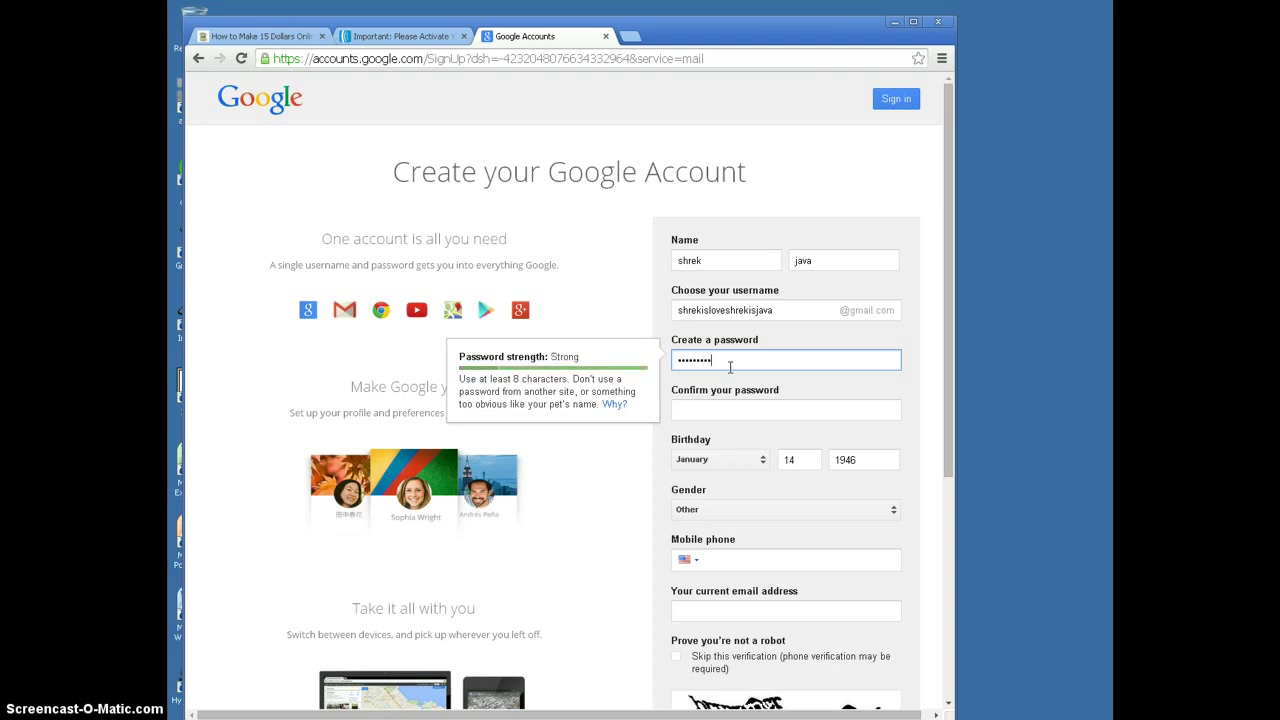
{"action": "key", "text": "Tab"}
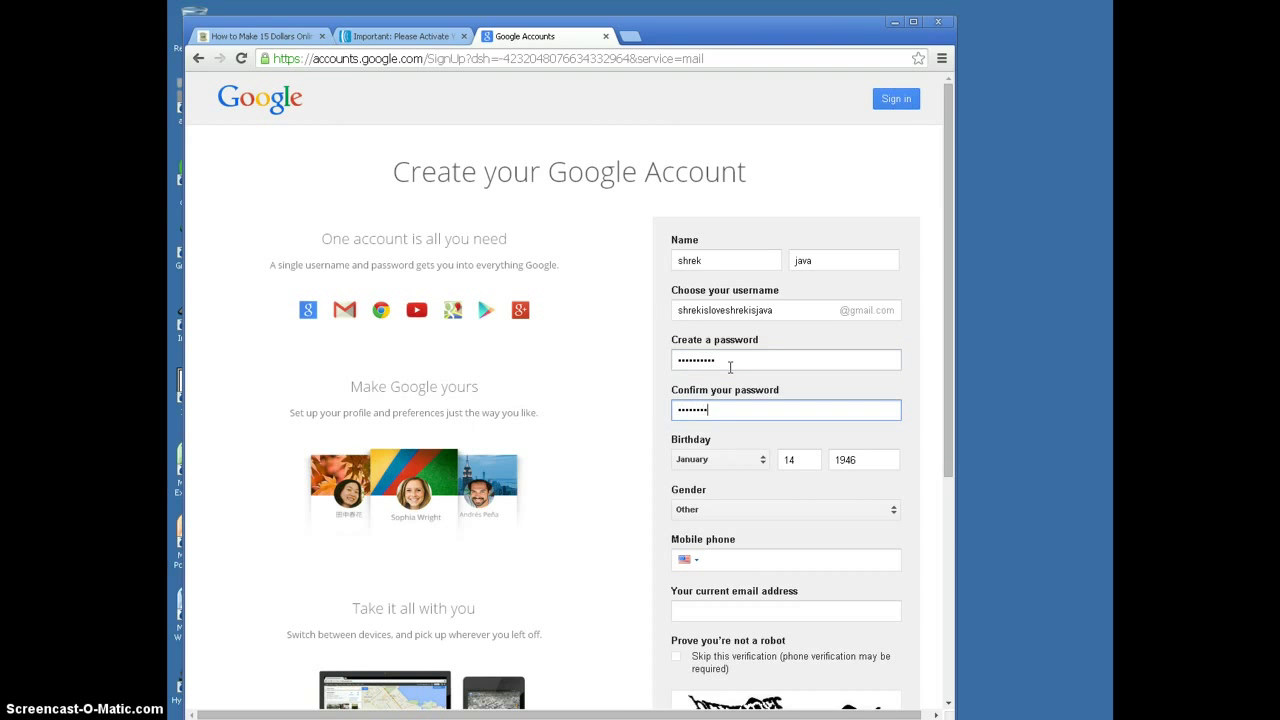
Replace the confirmation password, which now fails to match the password
{"action": "scroll", "coordinate": [749, 427], "scroll_direction": "down", "scroll_amount": 3}
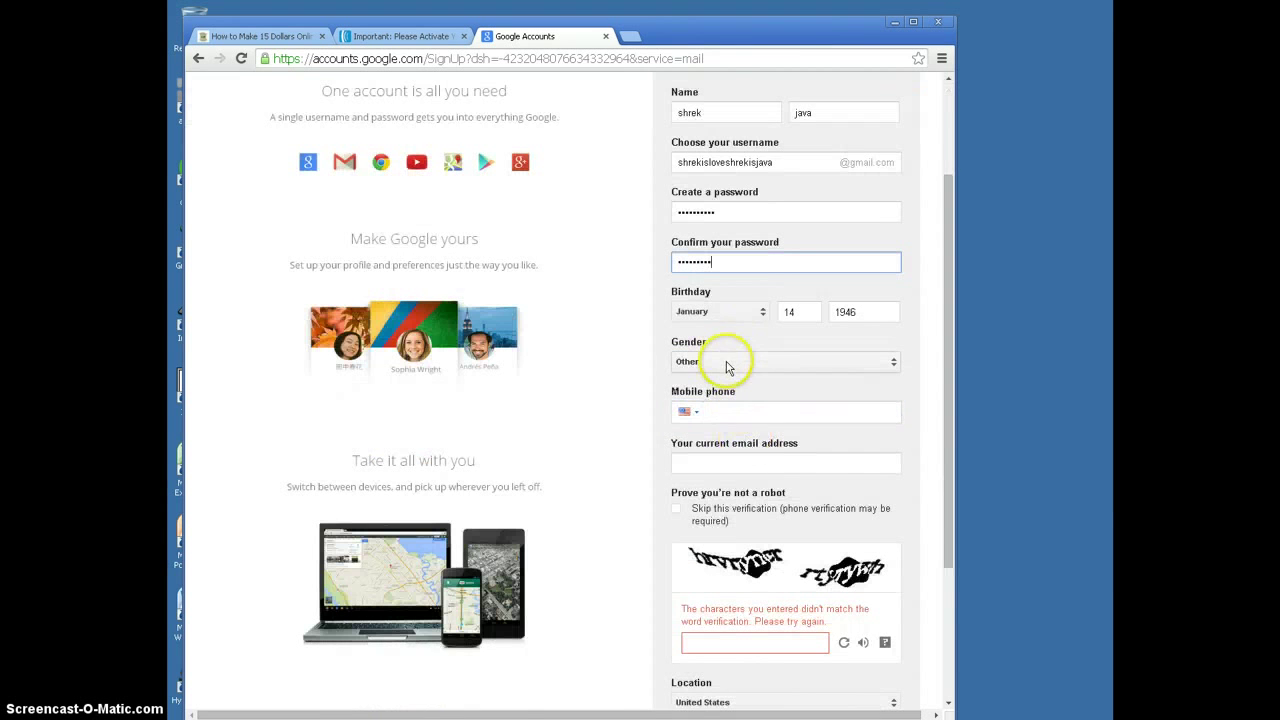
{"action": "left_click", "coordinate": [752, 458]}
{"action": "left_click_drag", "start_coordinate": [708, 262], "coordinate": [562, 268]}
{"action": "type", "text": "****"}
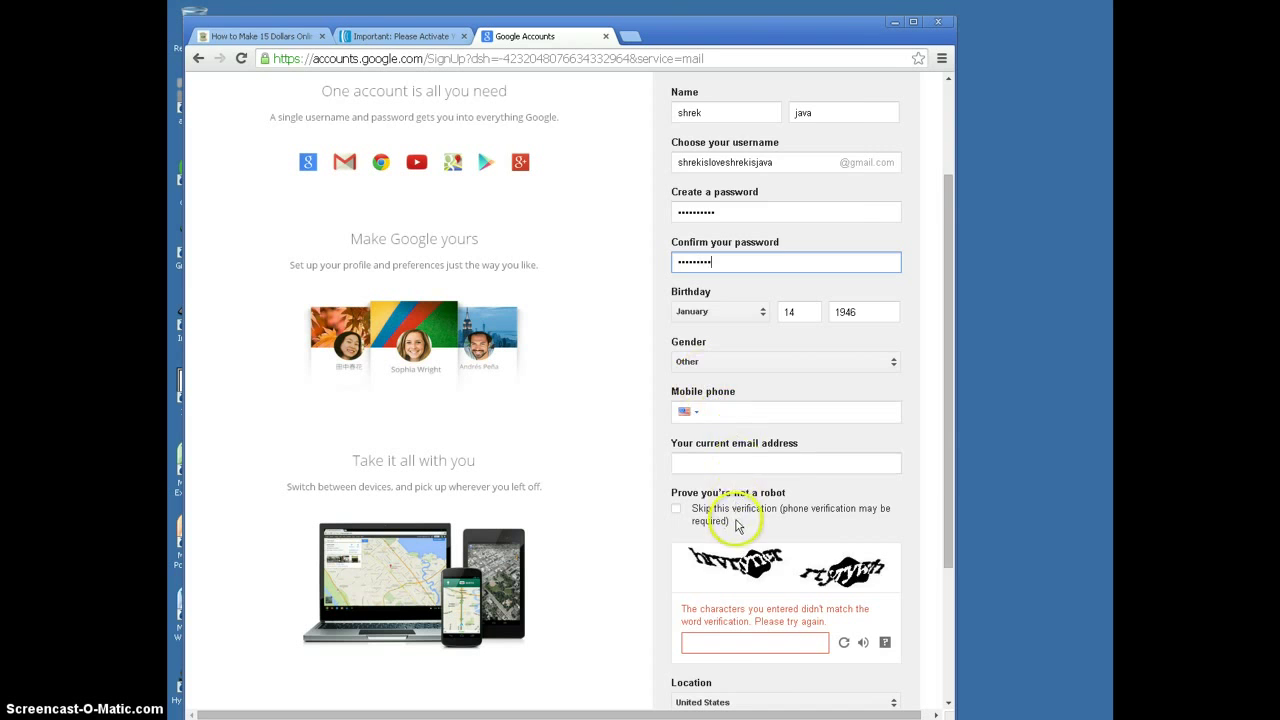
{"action": "scroll", "coordinate": [737, 503], "scroll_direction": "down", "scroll_amount": 1}
Reload the word verification several times, type the answer, correct its first word, and resubmit
{"action": "left_click", "coordinate": [812, 569]}
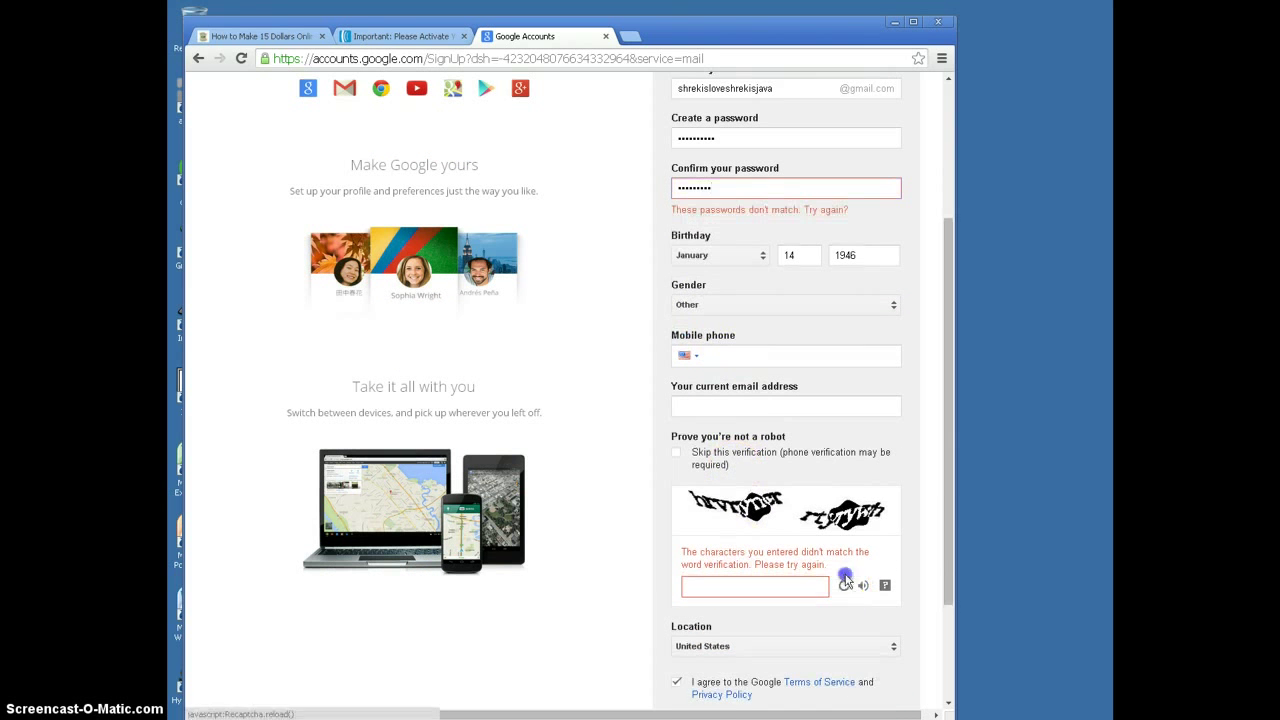
{"action": "left_click", "coordinate": [843, 590]}
{"action": "left_click", "coordinate": [760, 558]}
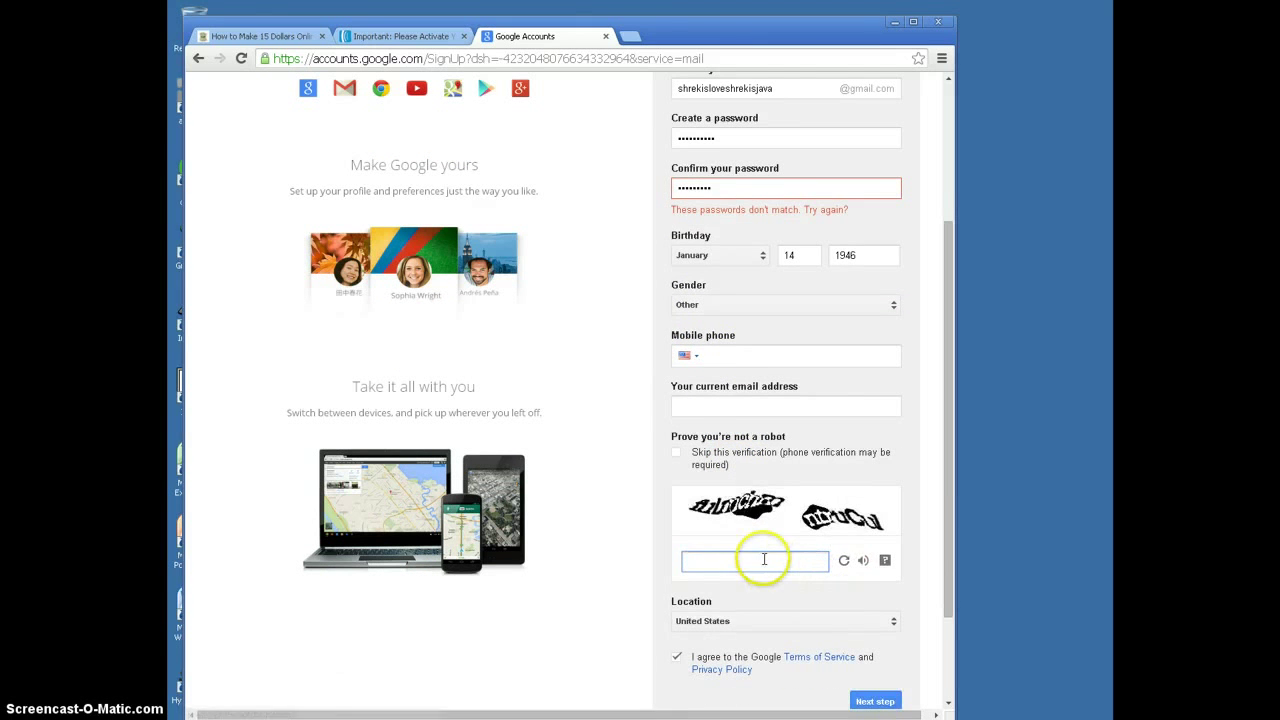
{"action": "left_click", "coordinate": [843, 566]}
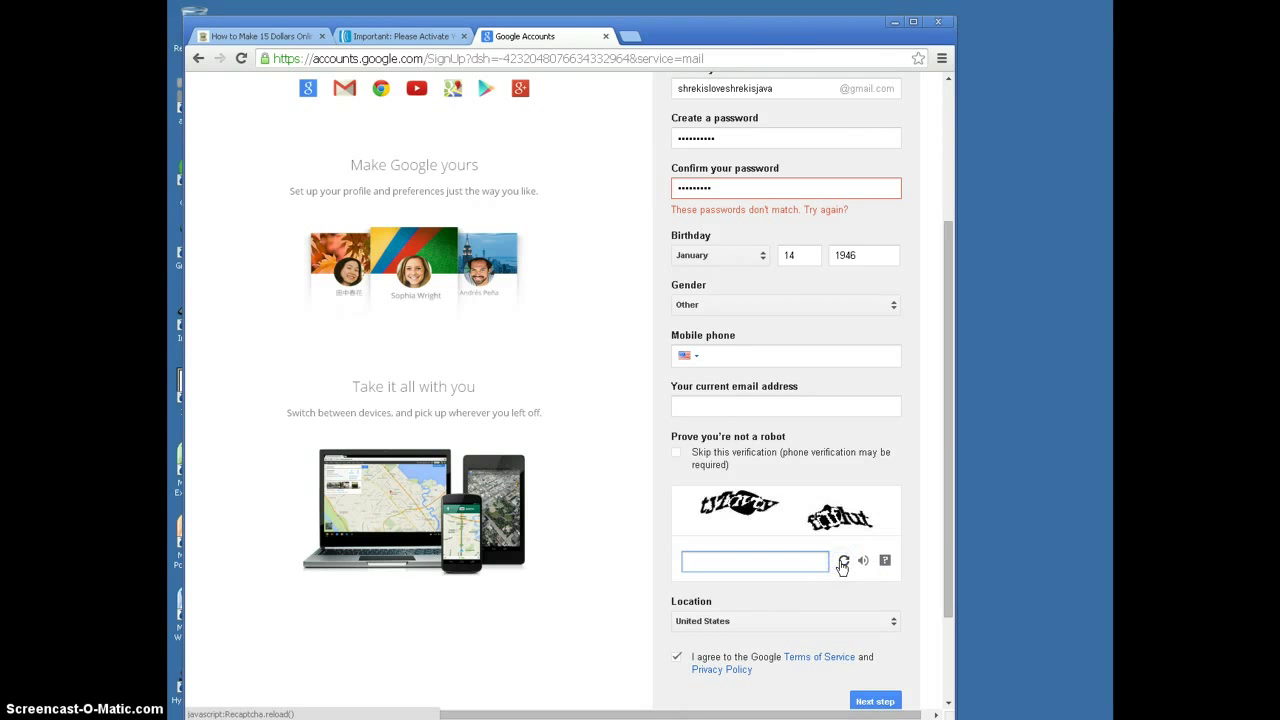
{"action": "left_click", "coordinate": [844, 564]}
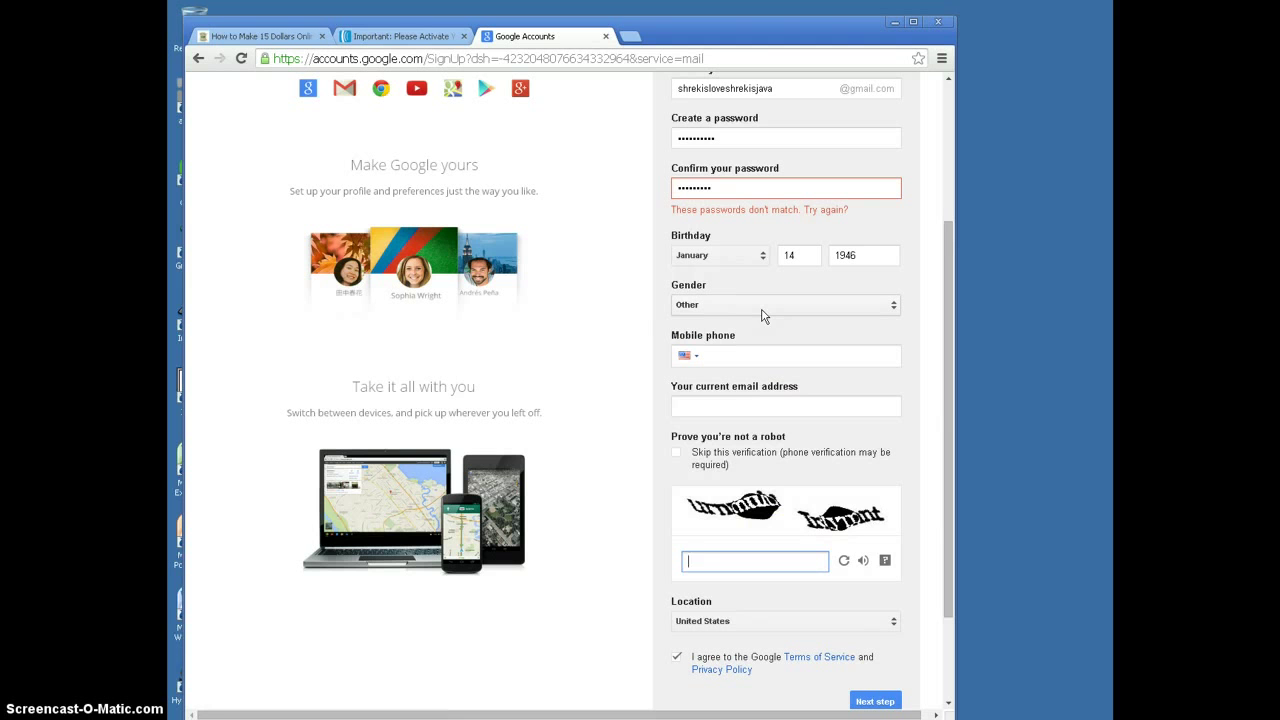
{"action": "left_click", "coordinate": [845, 564]}
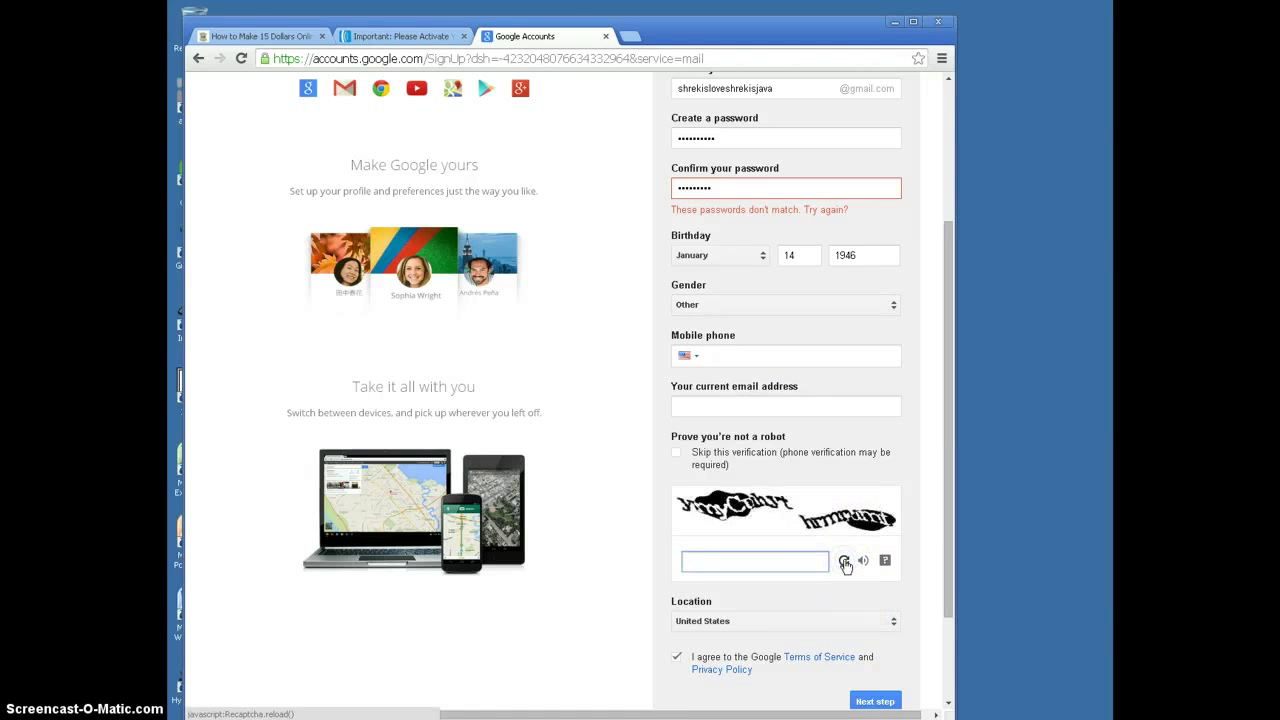
{"action": "left_click", "coordinate": [718, 560]}
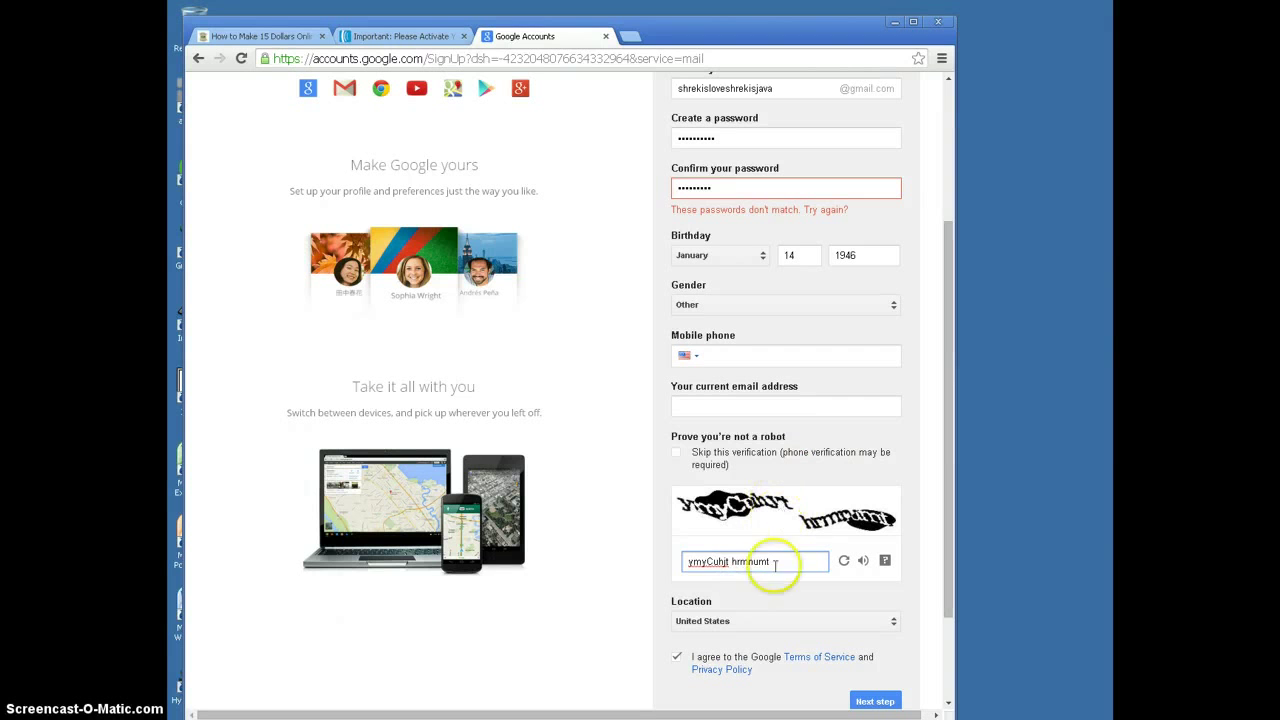
{"action": "left_click", "coordinate": [729, 563]}
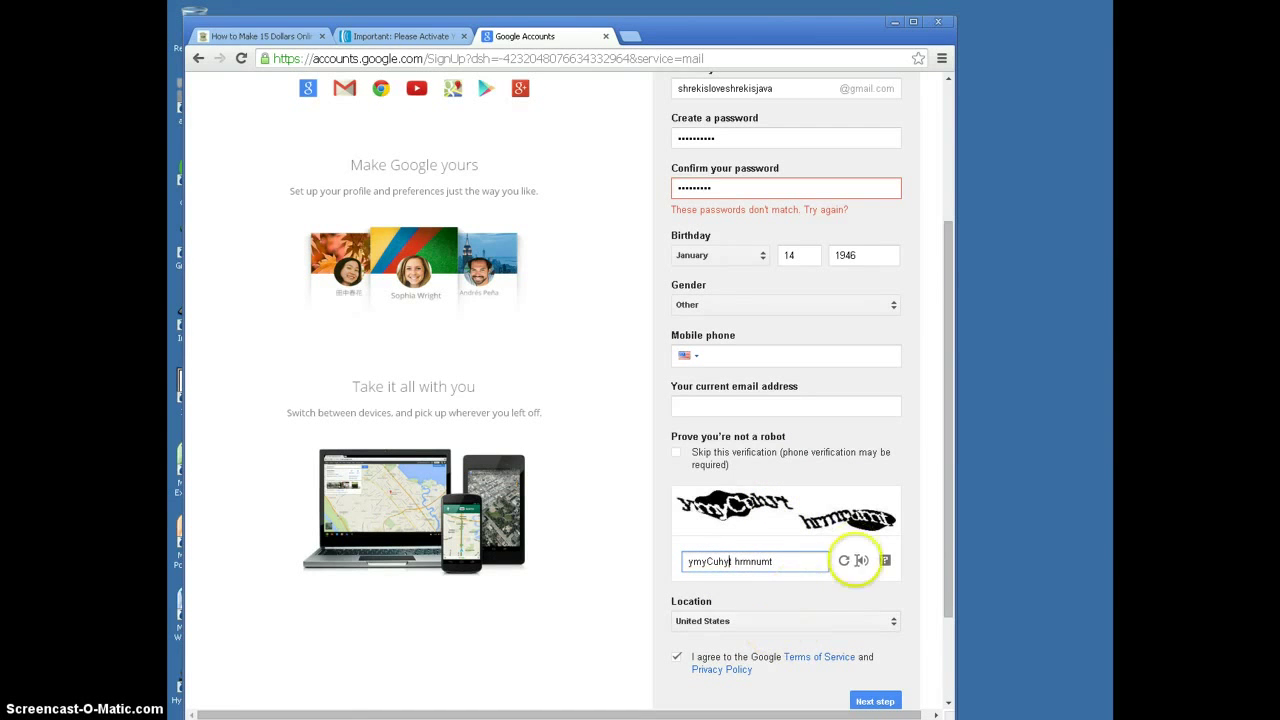
{"action": "scroll", "coordinate": [835, 595], "scroll_direction": "down", "scroll_amount": 1}
{"action": "left_click", "coordinate": [872, 625]}
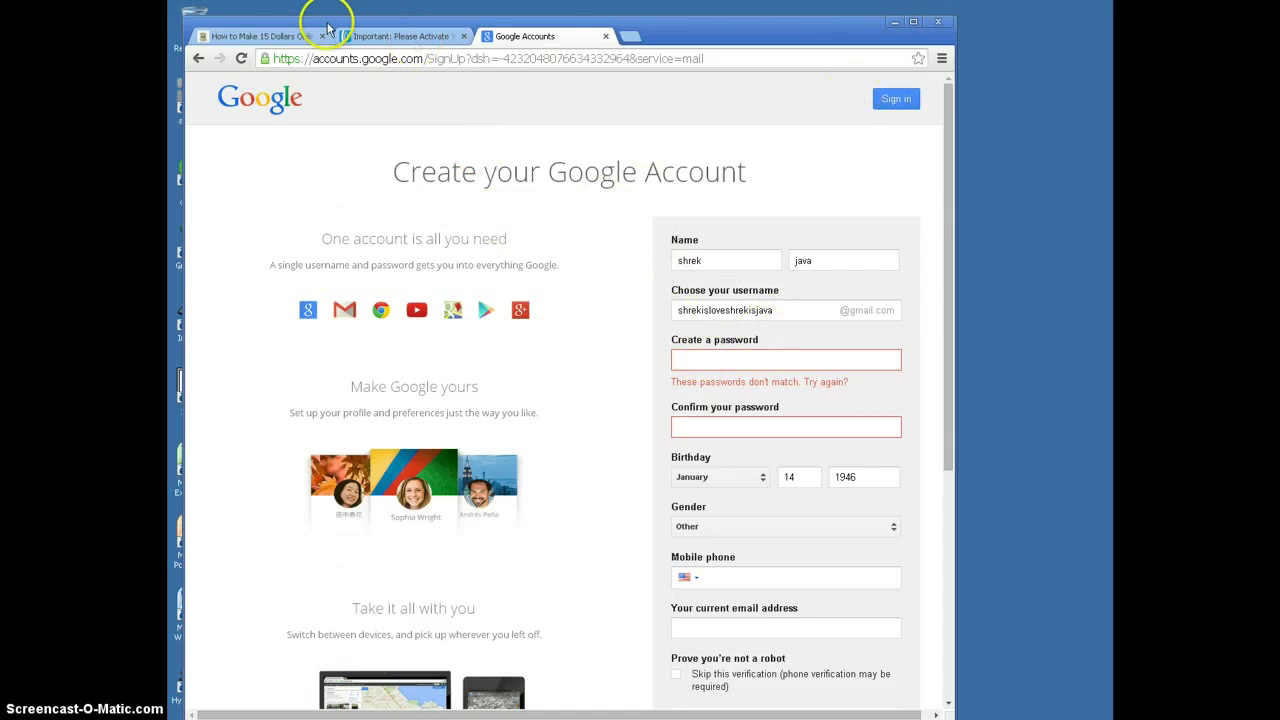
Switch back to the MoneyPantry activation tab and start searching 'thank you for wath'
{"action": "left_click", "coordinate": [370, 36]}
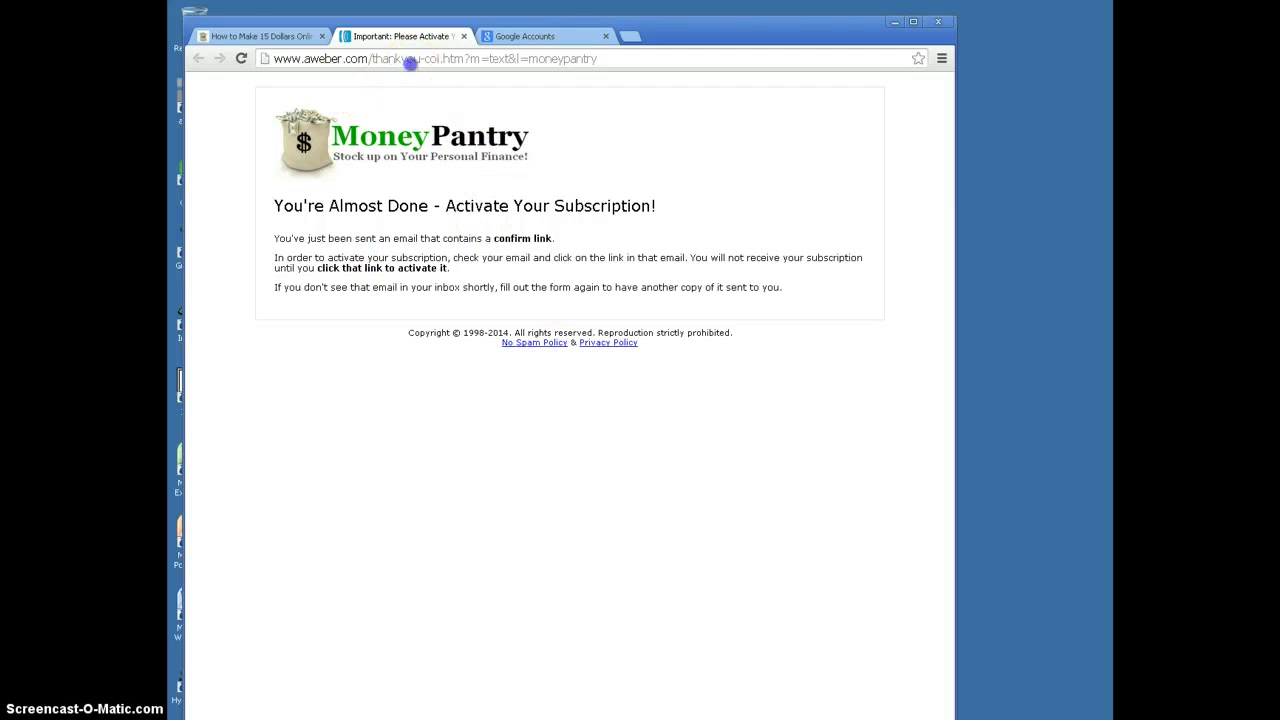
{"action": "left_click", "coordinate": [410, 62]}
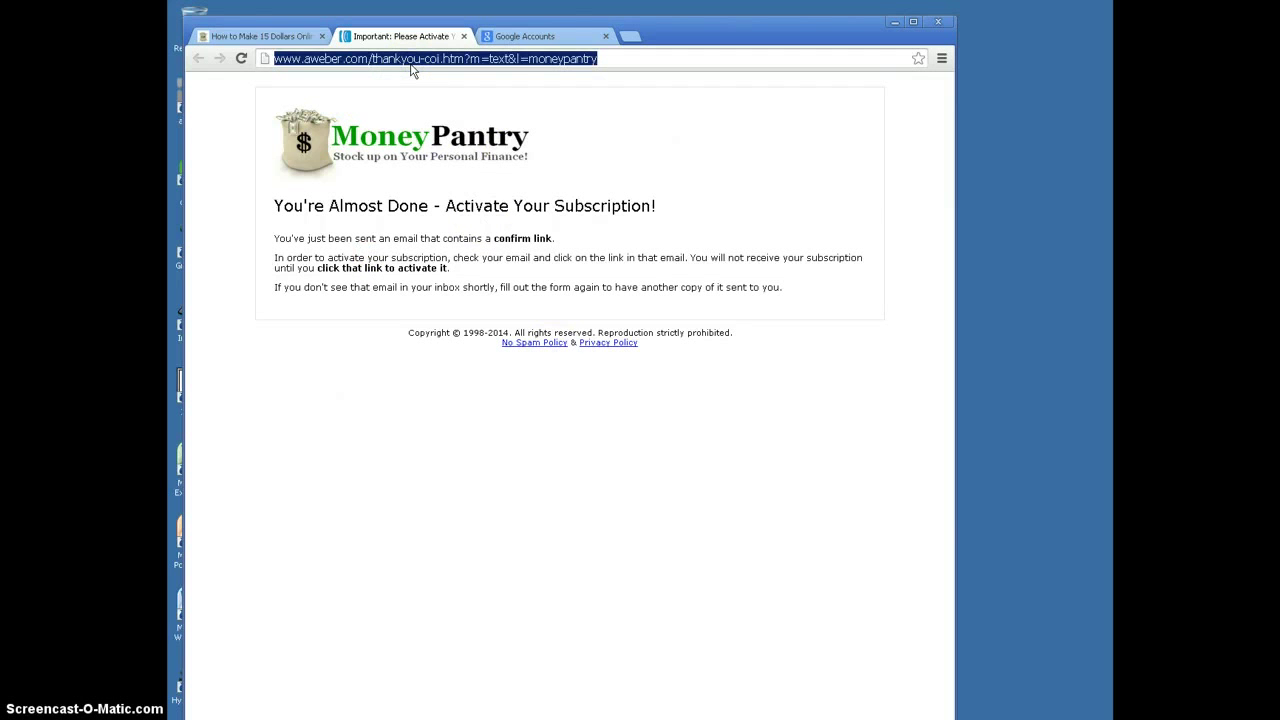
{"action": "type", "text": "thank you for"}
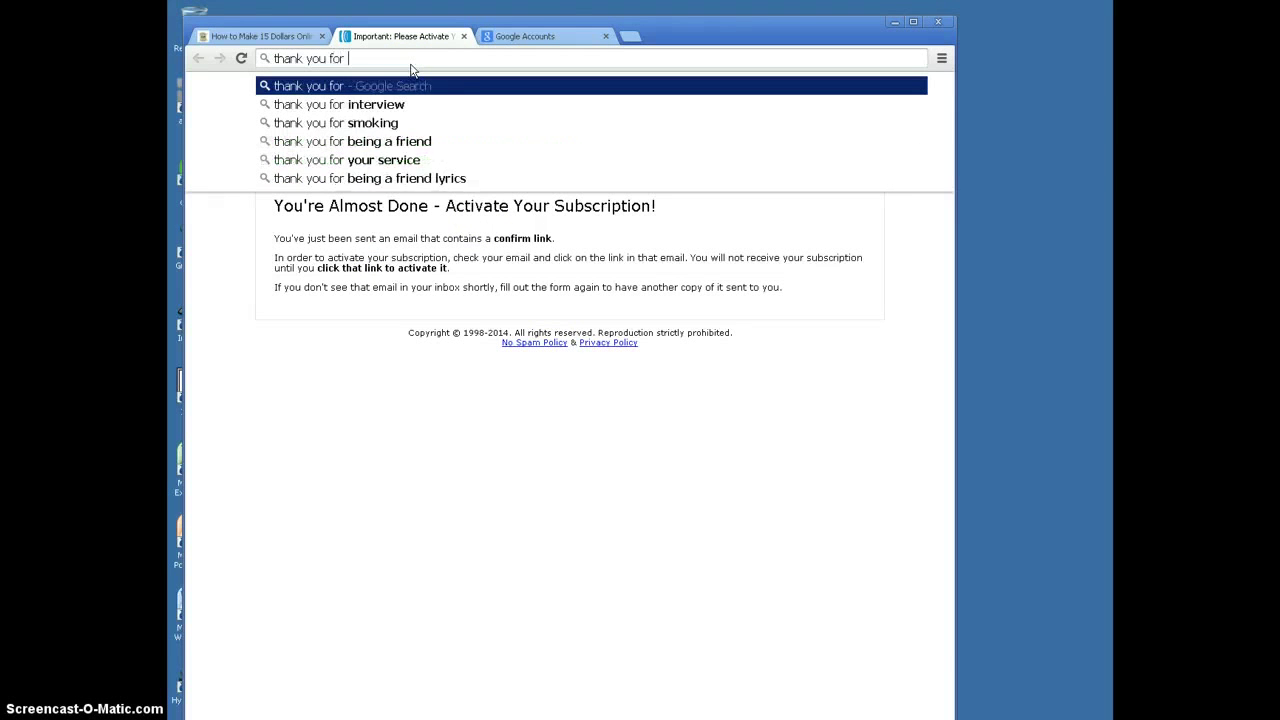